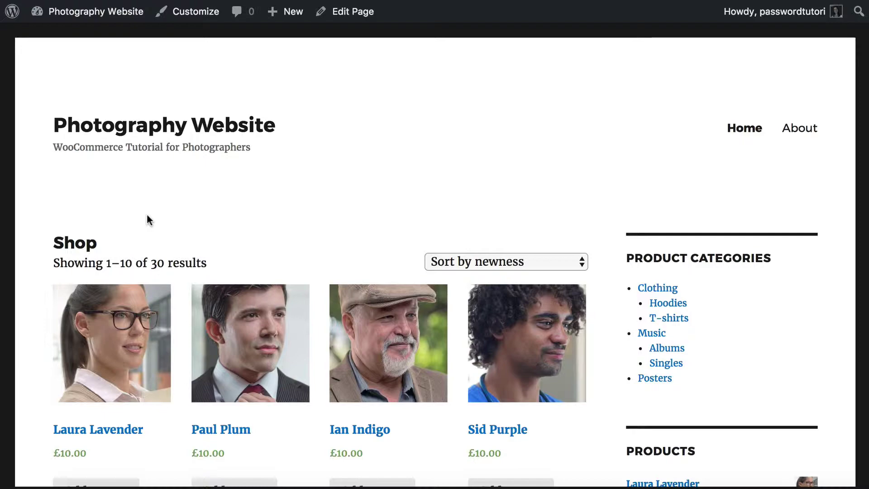
# Step: Go to the site's admin Dashboard from the site name in the admin bar
pyautogui.scroll(-5, 556, 370)
pyautogui.scroll(-9, 556, 367)
pyautogui.scroll(8, 463, 346)
pyautogui.scroll(6, 461, 346)
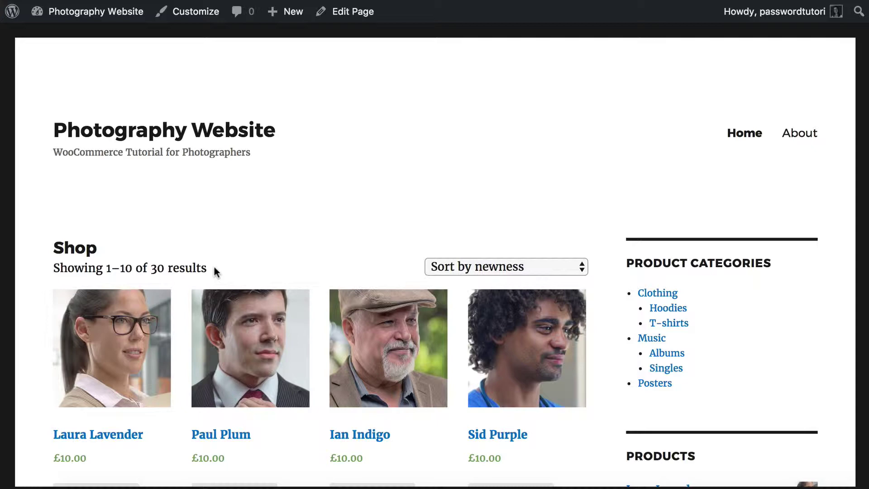
pyautogui.moveTo(101, 18)
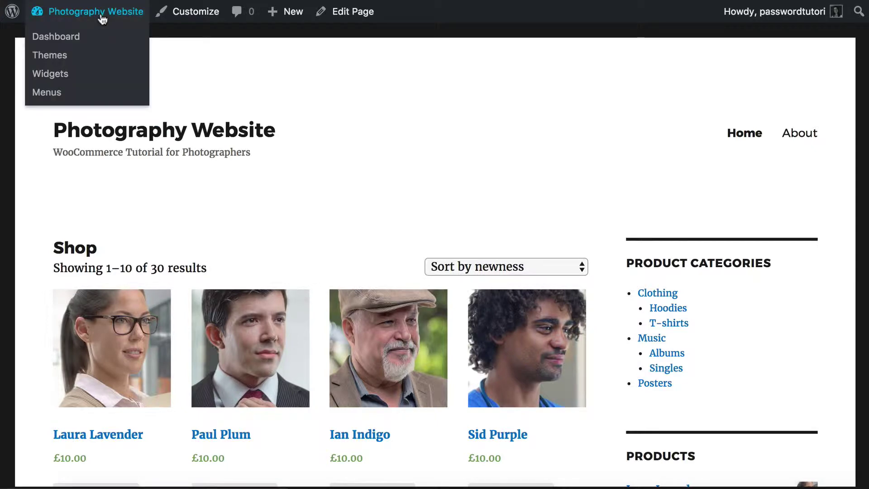
pyautogui.click(102, 18)
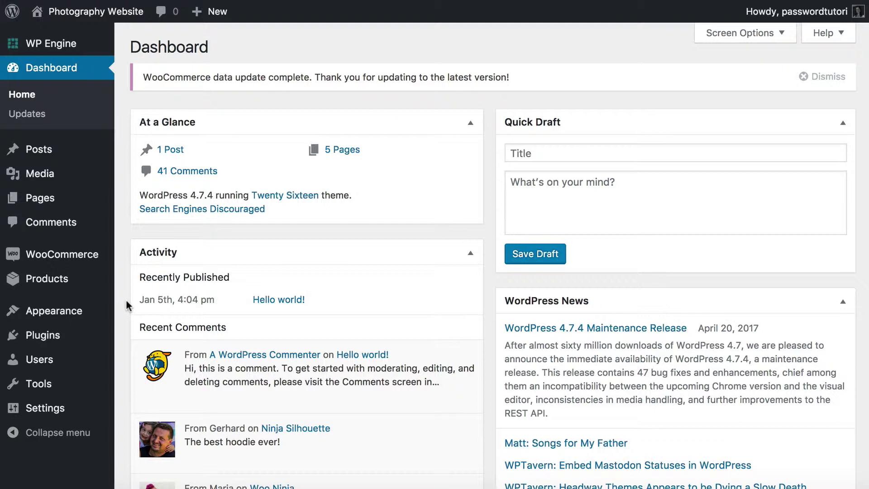
# Step: Open Installed Plugins and dismiss the WooCommerce data update notice
pyautogui.moveTo(62, 339)
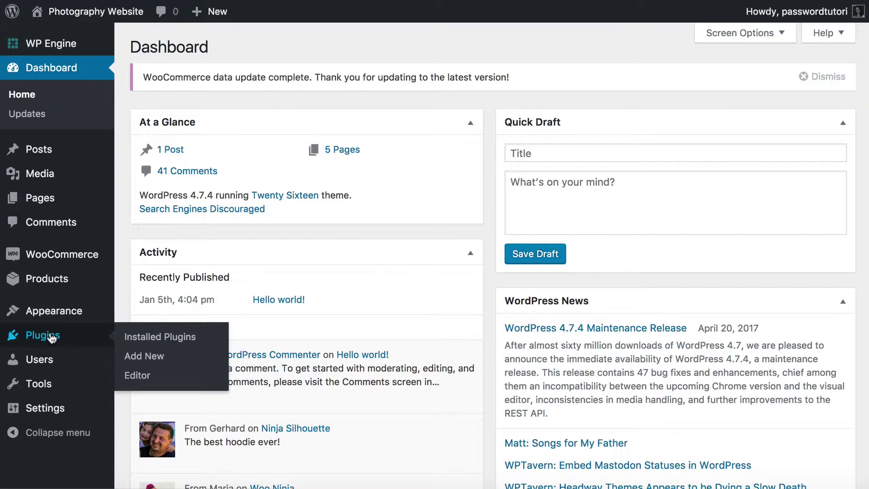
pyautogui.click(51, 337)
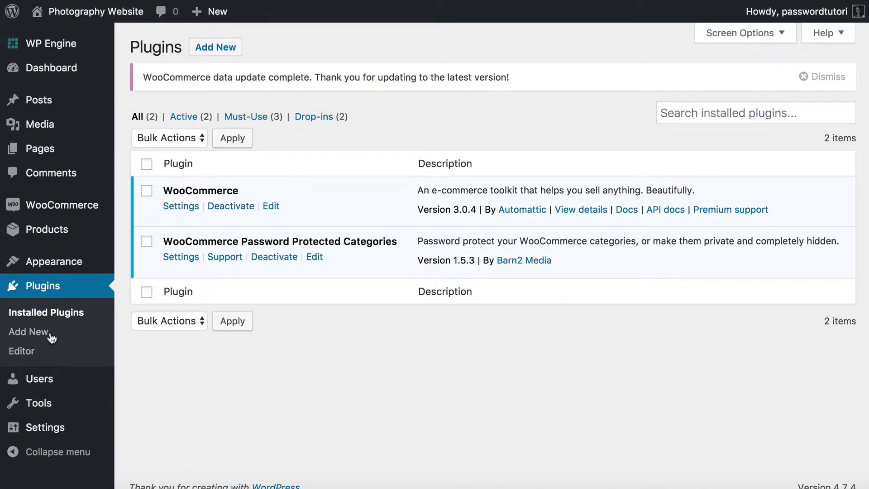
pyautogui.doubleClick(181, 187)
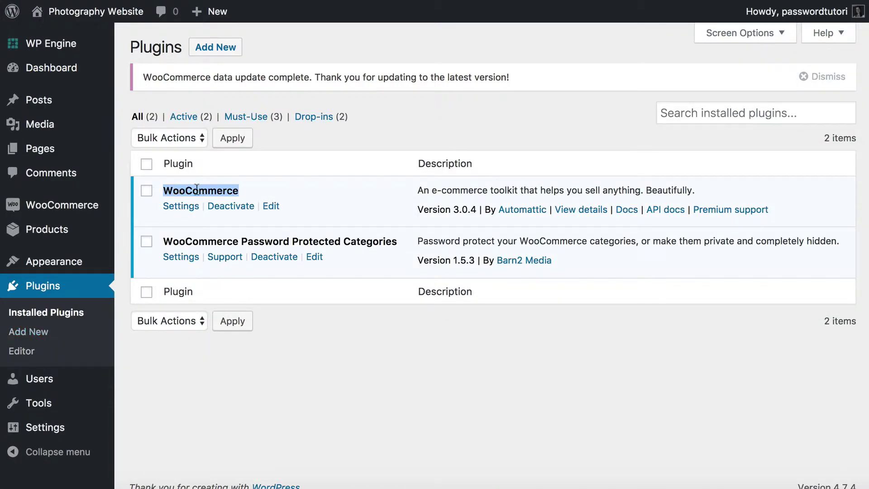
pyautogui.click(826, 78)
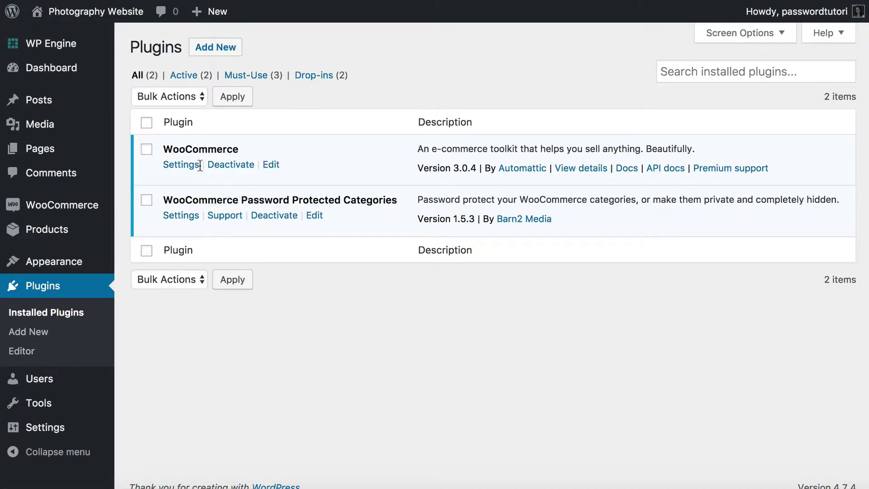
# Step: Check the WooCommerce and Password Protected Categories plugin entries by highlighting their names
pyautogui.doubleClick(178, 149)
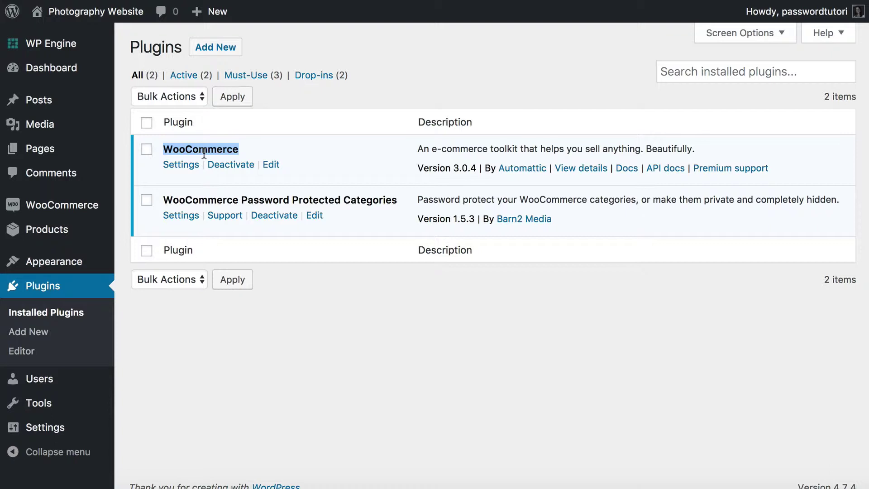
pyautogui.click(210, 149)
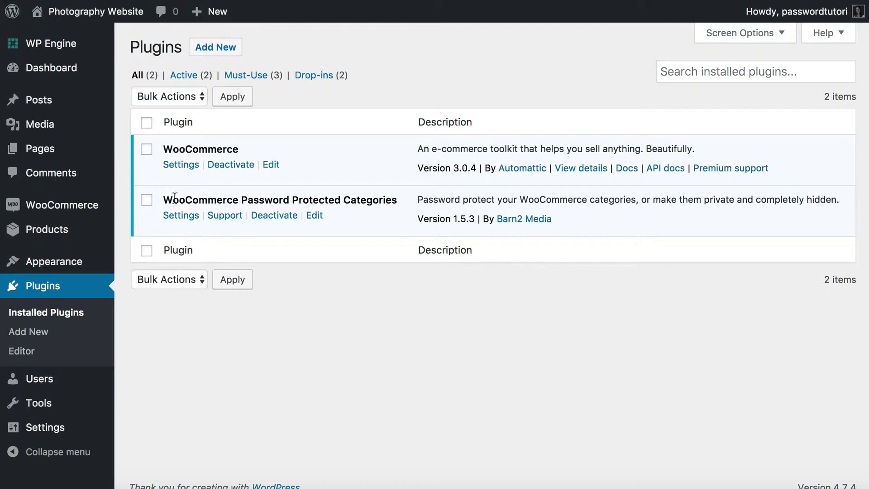
pyautogui.moveTo(164, 199); pyautogui.dragTo(398, 198)
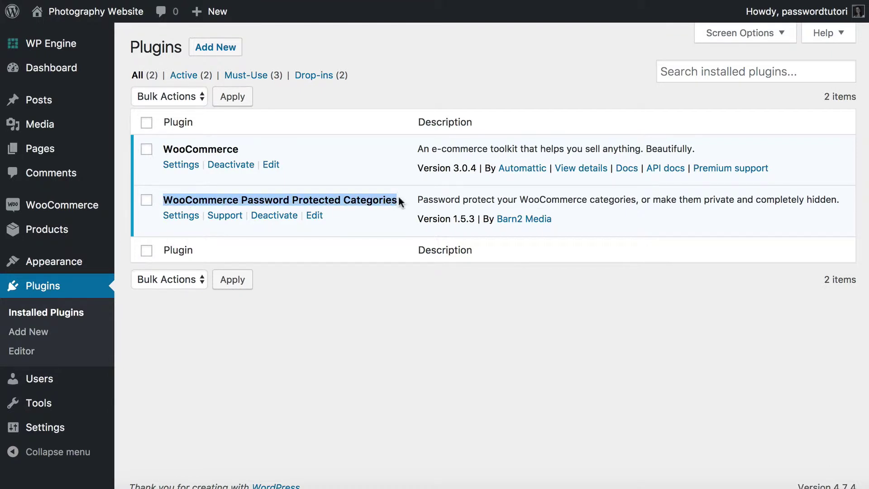
pyautogui.click(371, 203)
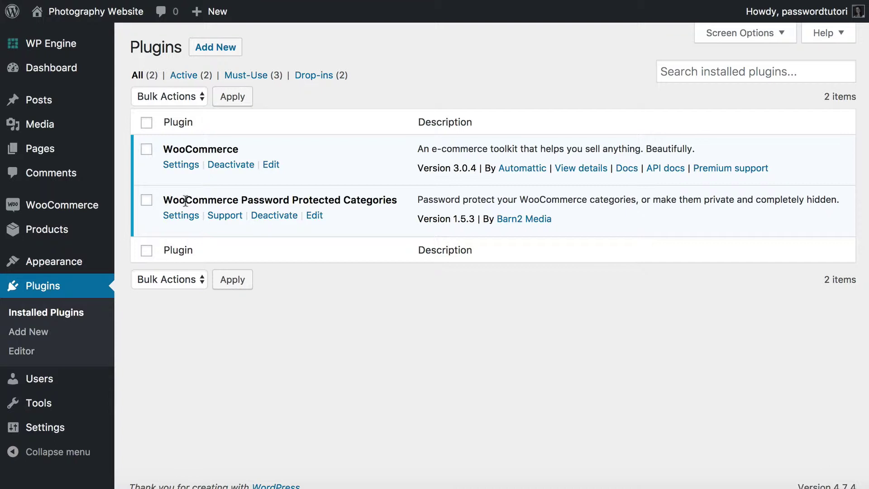
# Step: Add a new page titled 'Client Login' and publish it with an empty body
pyautogui.moveTo(74, 151)
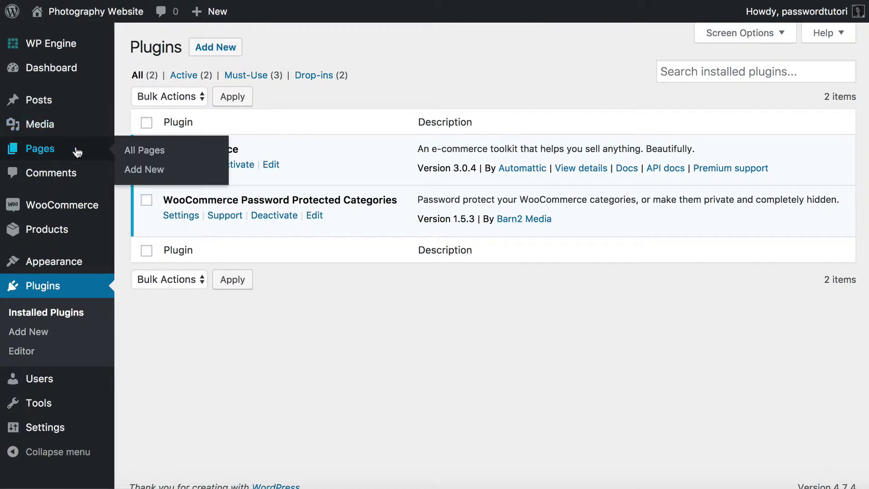
pyautogui.click(154, 173)
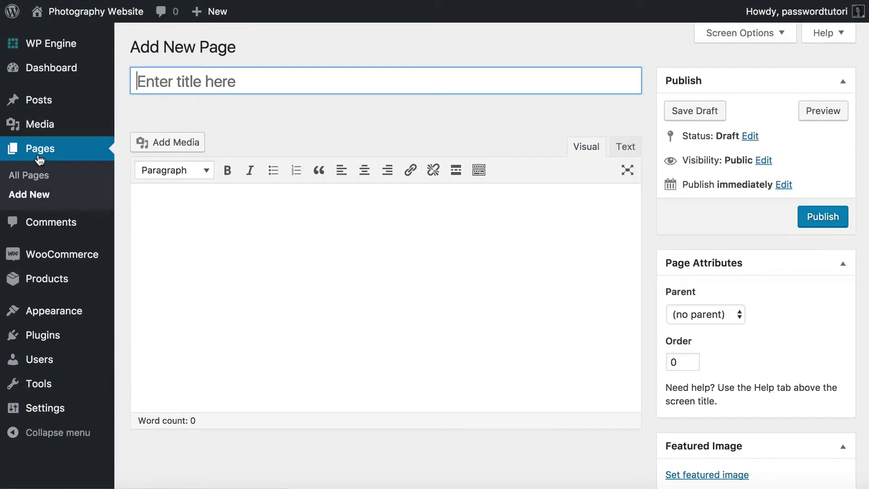
pyautogui.write('Client Logic')
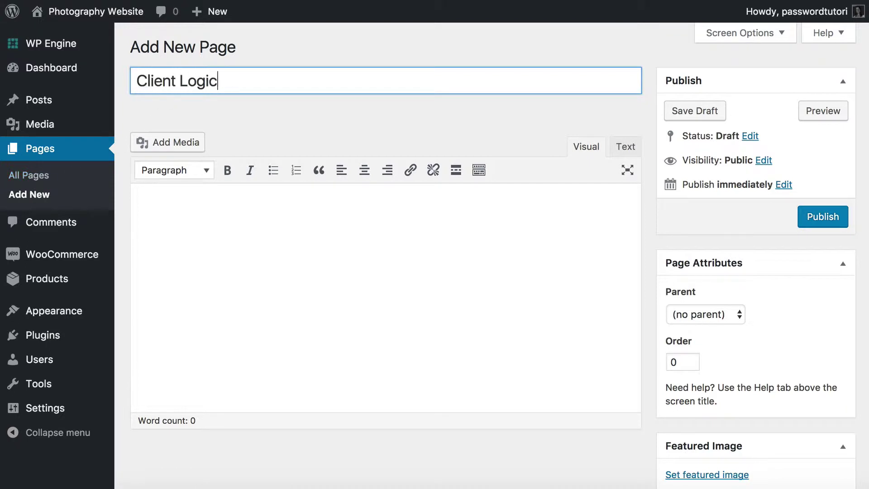
pyautogui.press('BackSpace')
pyautogui.write('nt Login')
pyautogui.click(835, 215)
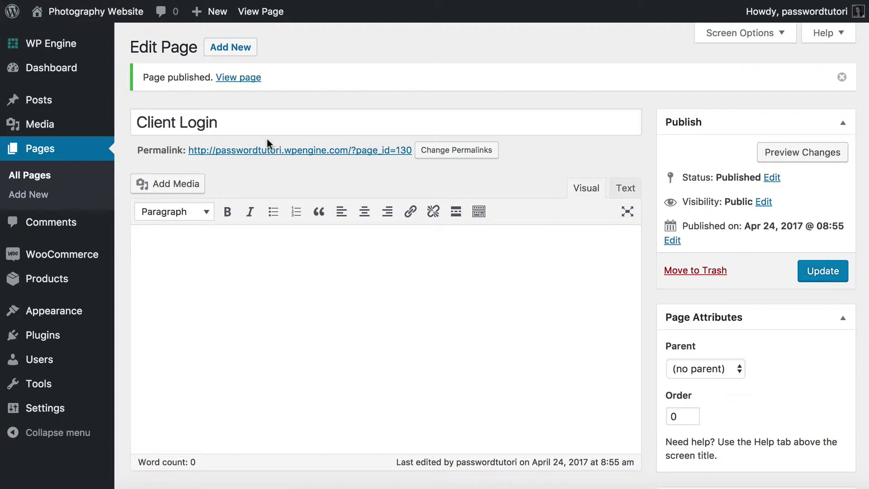
# Step: Go to WooCommerce Settings > Products > Password Protected Categories and scroll to the login page option
pyautogui.moveTo(43, 260)
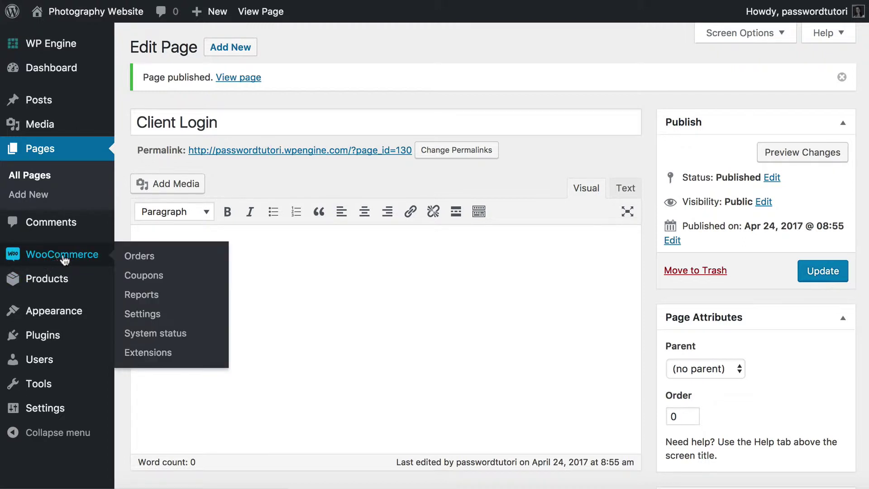
pyautogui.click(155, 315)
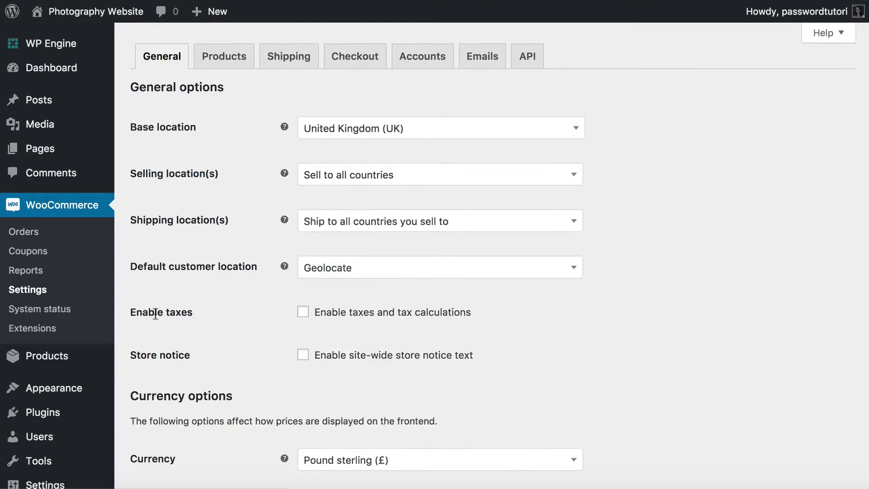
pyautogui.click(230, 62)
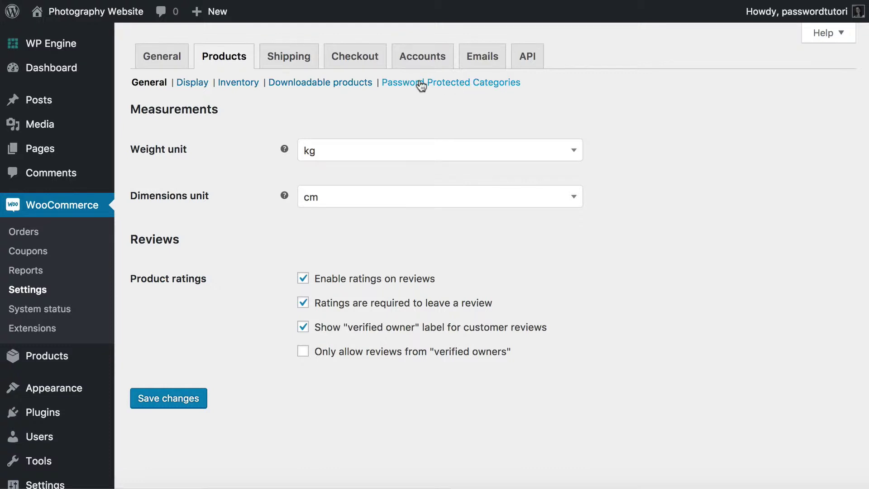
pyautogui.click(425, 85)
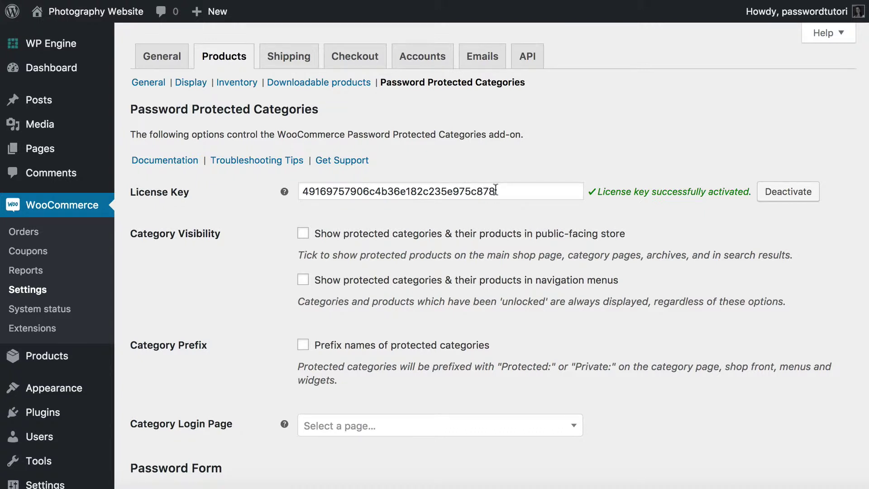
pyautogui.scroll(-2, 457, 210)
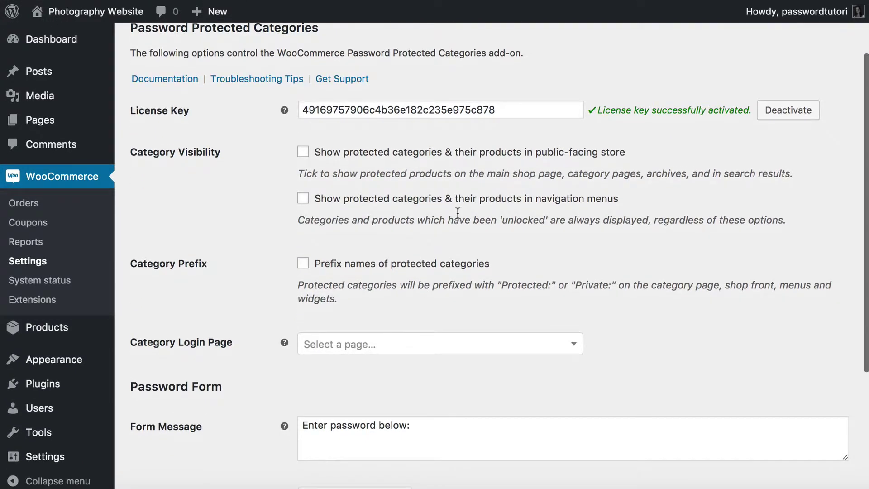
pyautogui.scroll(-2, 457, 212)
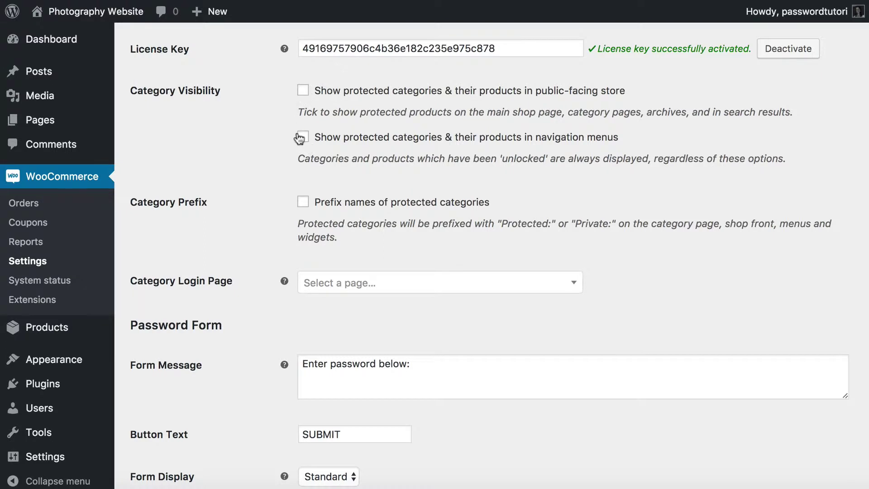
pyautogui.scroll(-3, 354, 208)
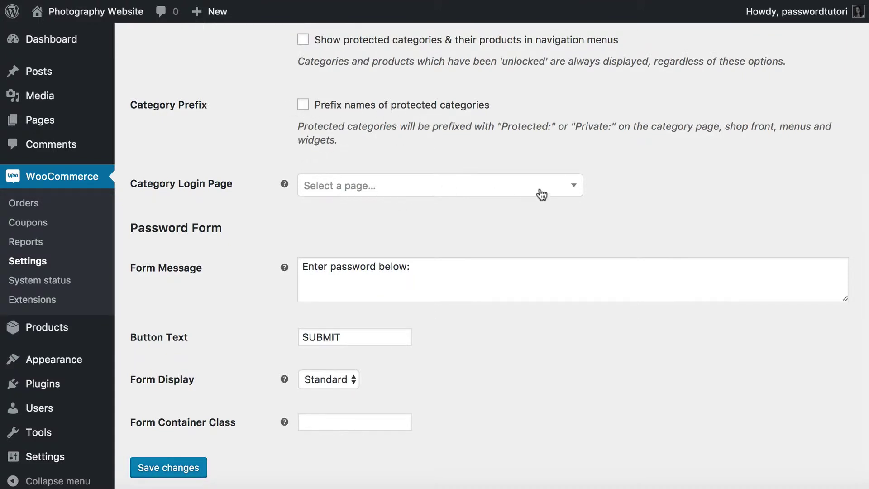
# Step: Choose Client Login as the Category Login Page
pyautogui.click(576, 190)
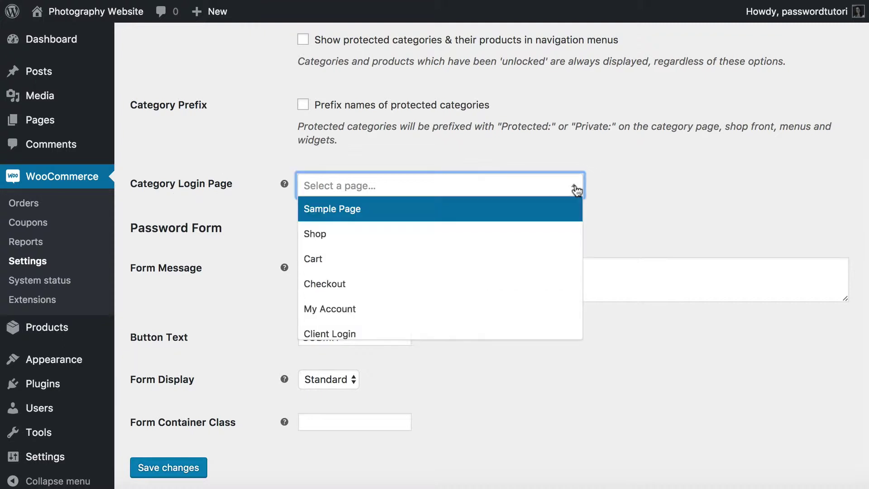
pyautogui.scroll(-1, 476, 274)
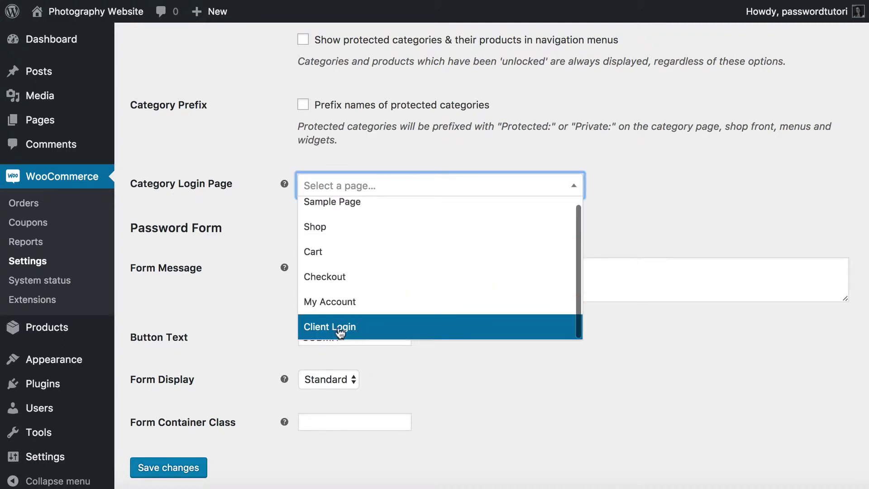
pyautogui.scroll(1, 350, 332)
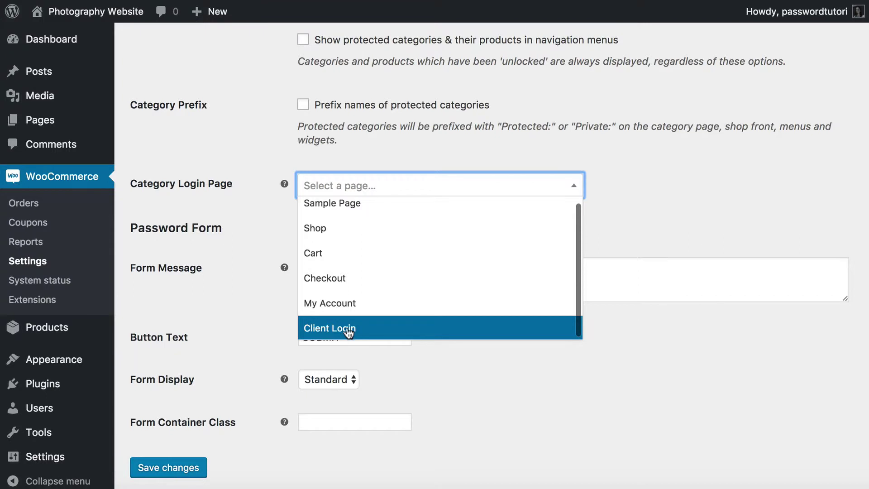
pyautogui.click(322, 328)
pyautogui.scroll(1, 322, 217)
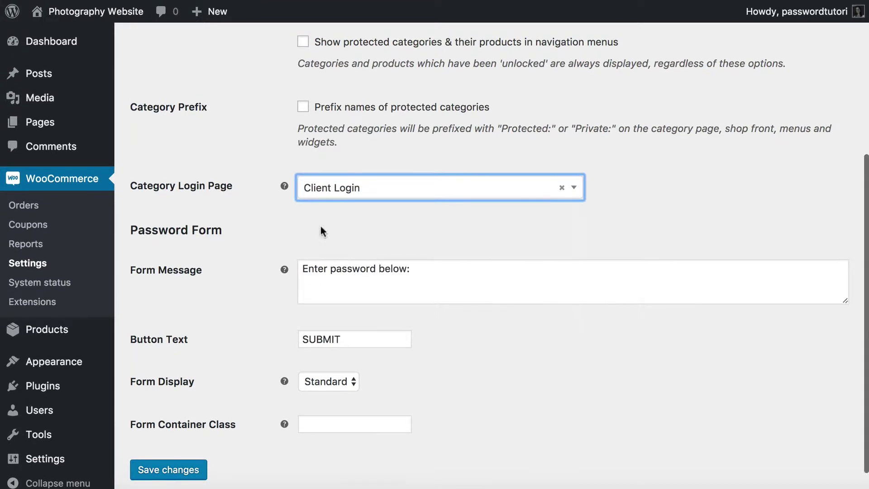
pyautogui.scroll(1, 322, 195)
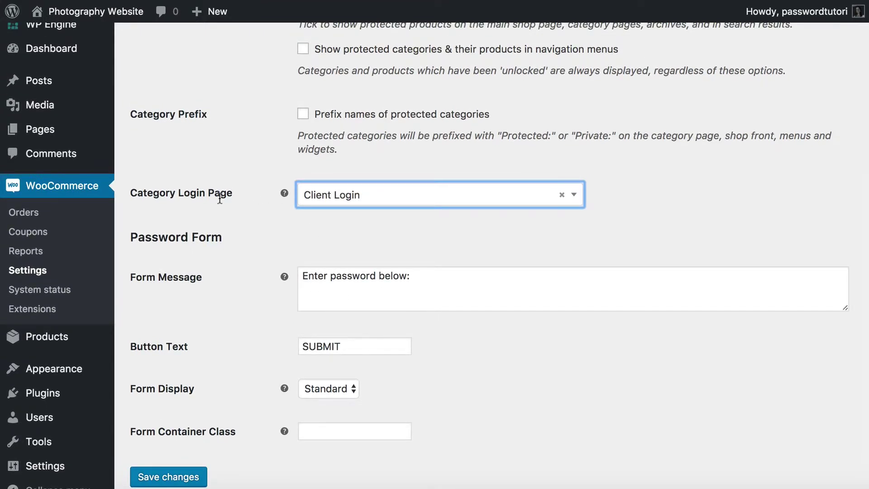
pyautogui.scroll(-1, 219, 197)
pyautogui.scroll(-3, 244, 212)
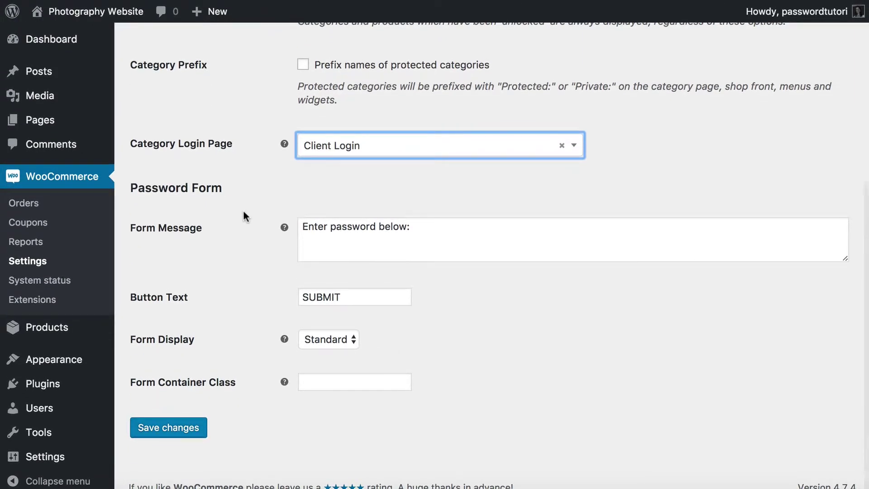
# Step: Change the form message to 'Enter your password below to access your photos:' and button text to LOGIN
pyautogui.moveTo(436, 224); pyautogui.dragTo(284, 228)
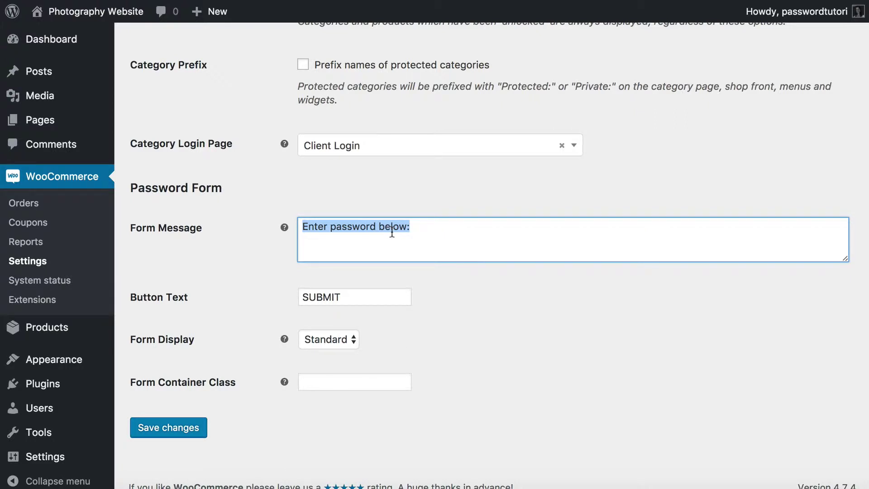
pyautogui.write('Enter your password below to access your photos')
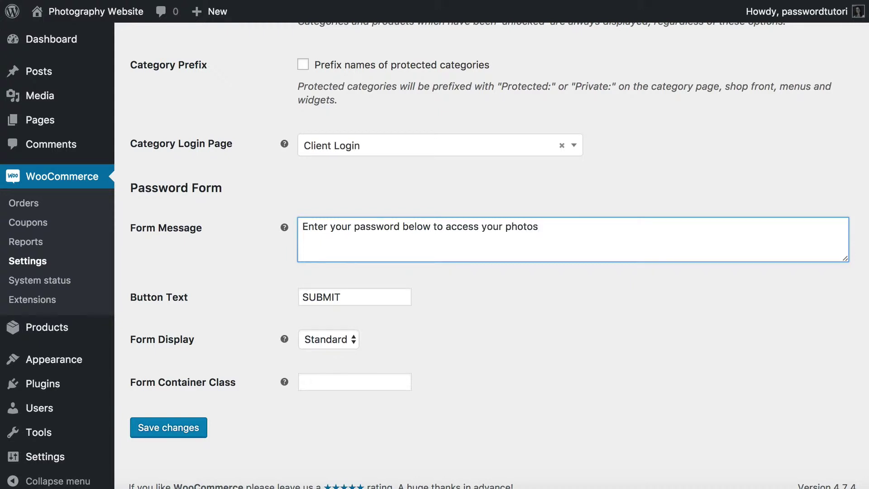
pyautogui.write(':')
pyautogui.click(359, 296)
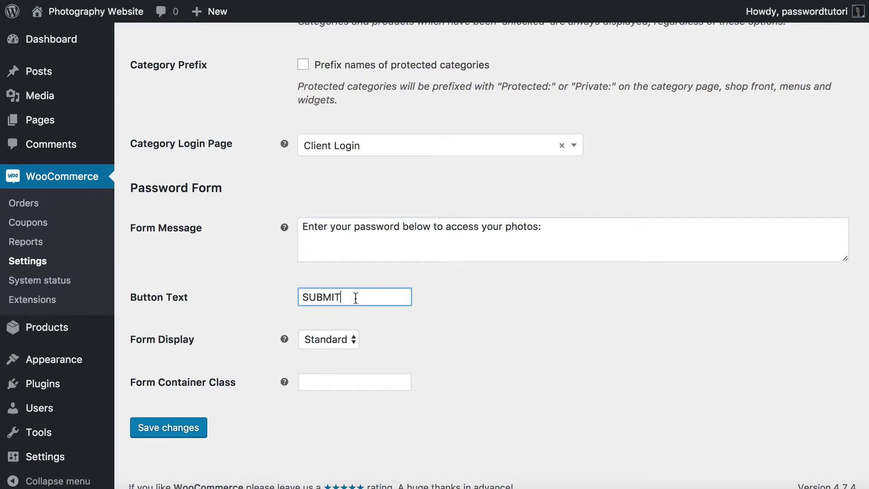
pyautogui.doubleClick(318, 296)
pyautogui.write('LOGIN')
# Step: Keep the form display as Standard and save the settings
pyautogui.click(327, 343)
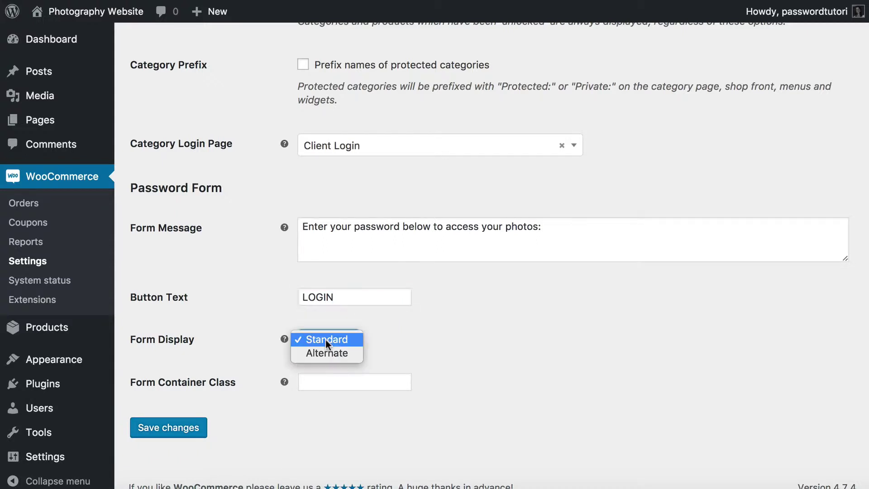
pyautogui.click(331, 343)
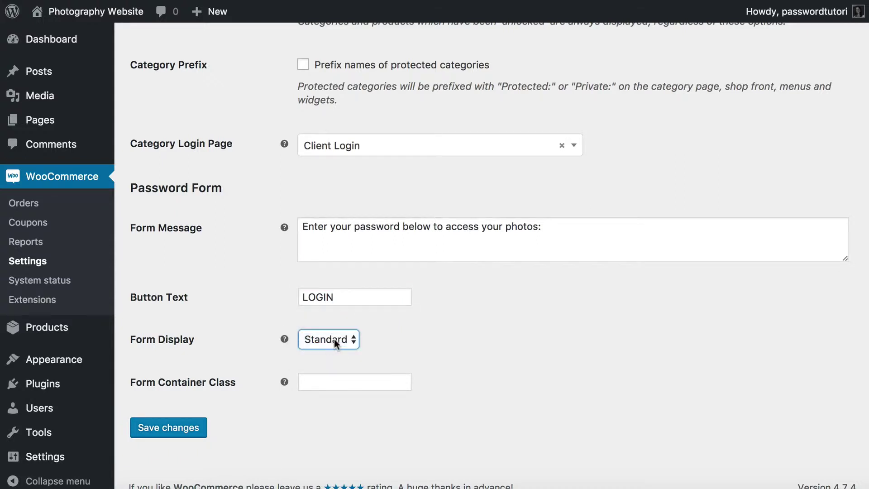
pyautogui.click(346, 340)
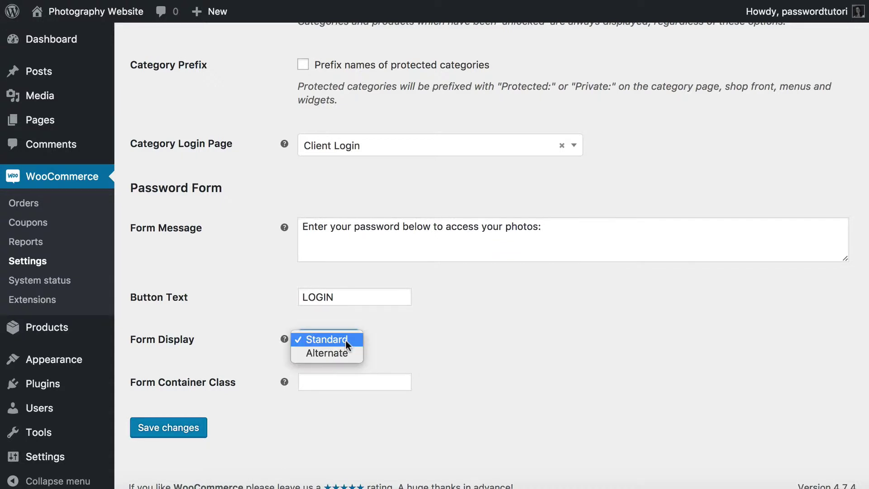
pyautogui.click(346, 339)
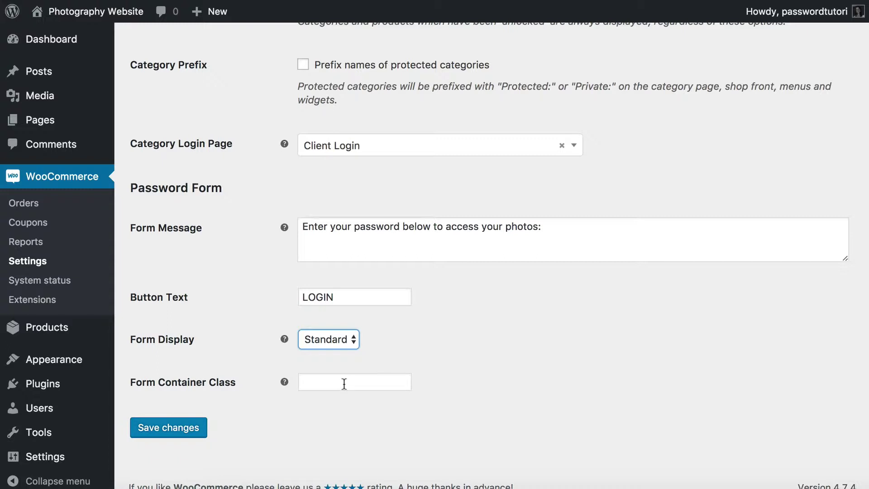
pyautogui.click(179, 428)
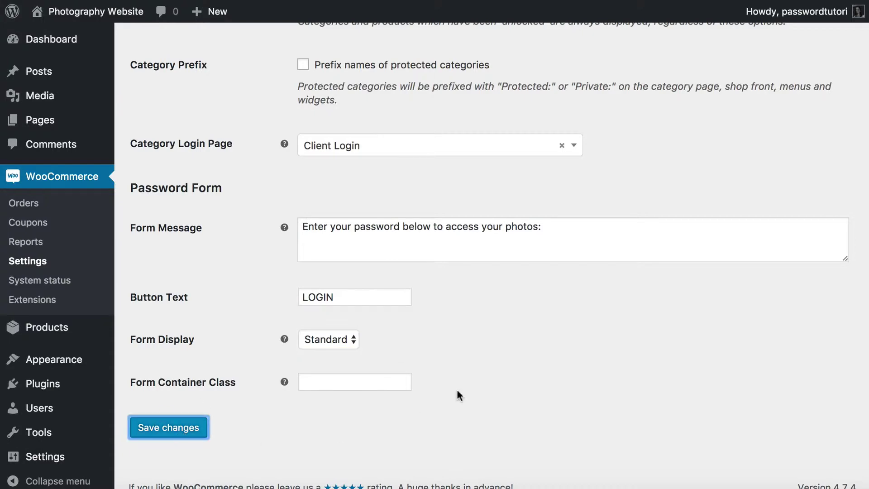
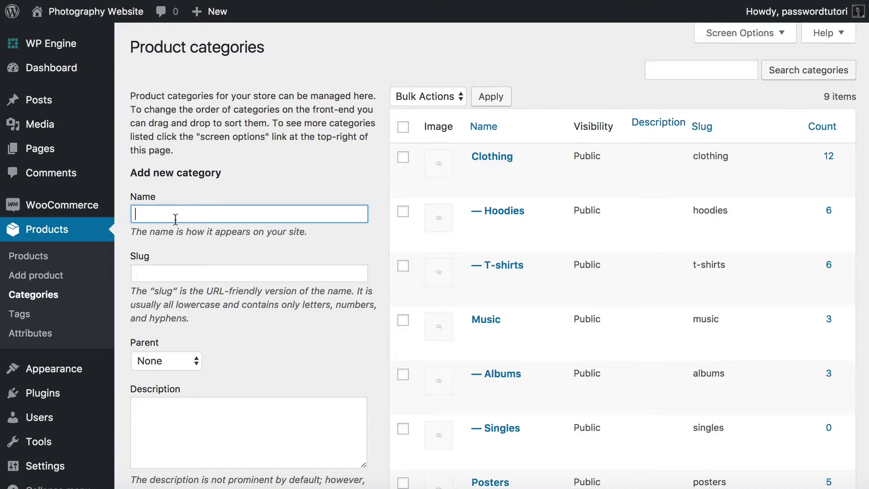
pyautogui.click(172, 274)
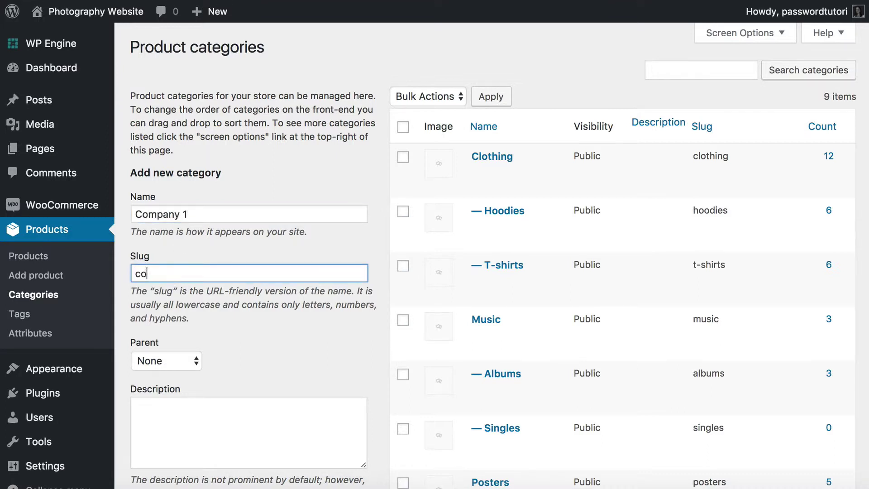
pyautogui.press('BackSpace')
pyautogui.press('BackSpace')
pyautogui.press('BackSpace')
pyautogui.press('BackSpace')
pyautogui.press('BackSpace')
pyautogui.scroll(-6, 263, 353)
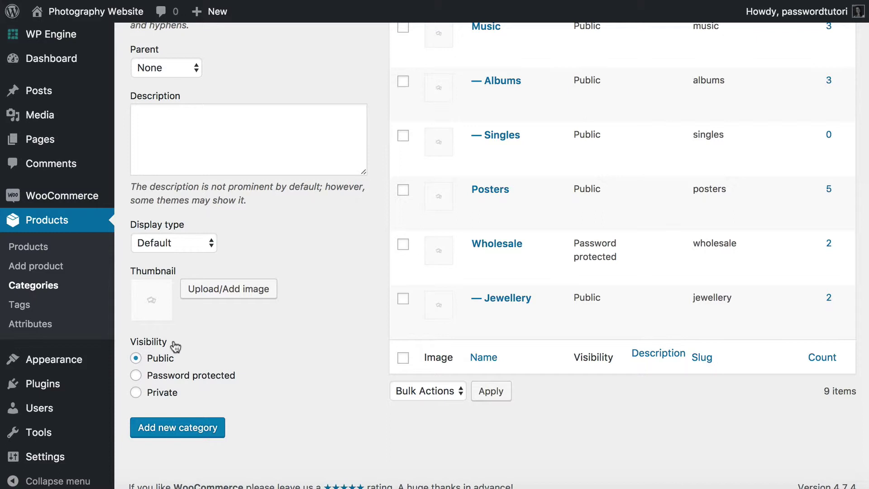
# Step: Set visibility to Password protected and enter a single category password
pyautogui.click(136, 376)
pyautogui.click(235, 396)
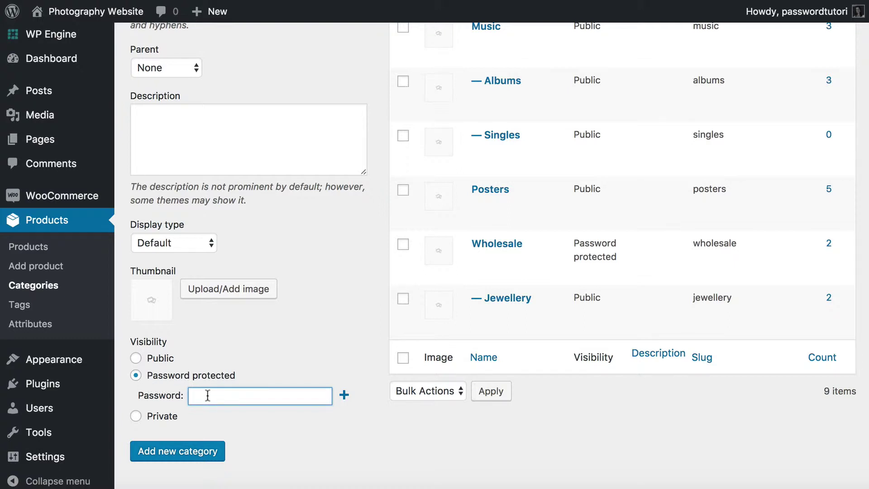
pyautogui.click(344, 395)
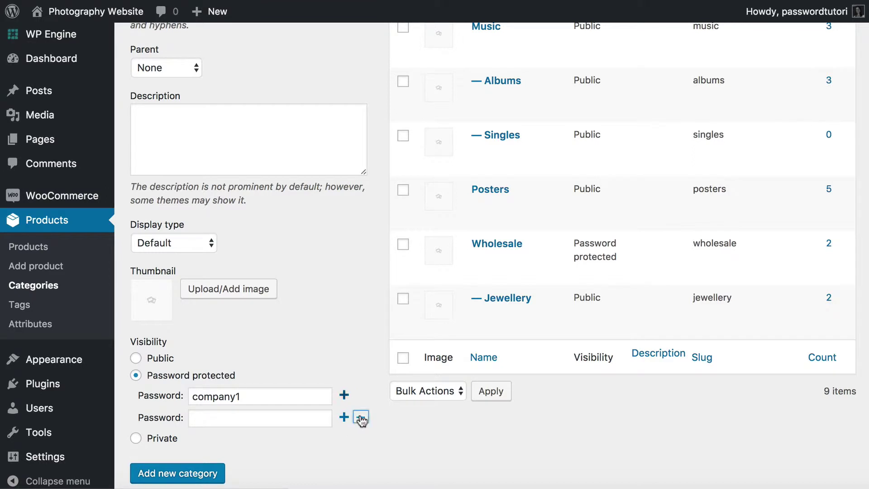
pyautogui.click(360, 417)
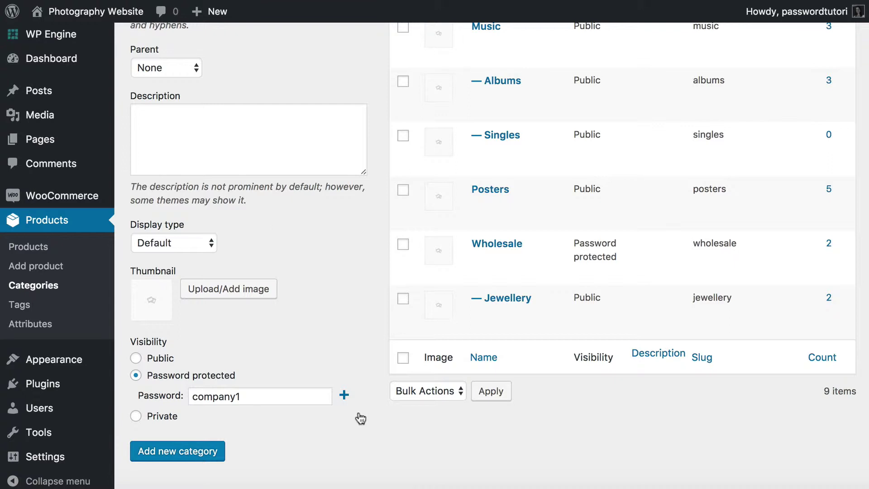
pyautogui.click(344, 395)
pyautogui.click(343, 417)
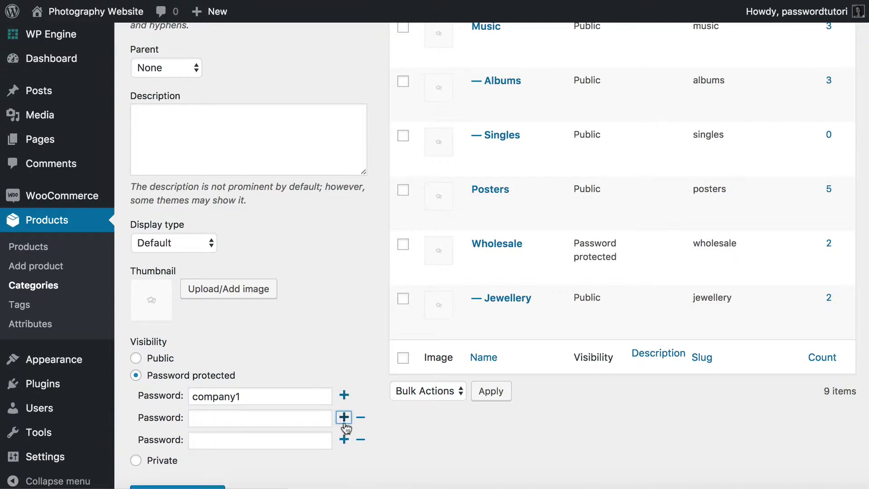
pyautogui.click(360, 438)
pyautogui.click(361, 417)
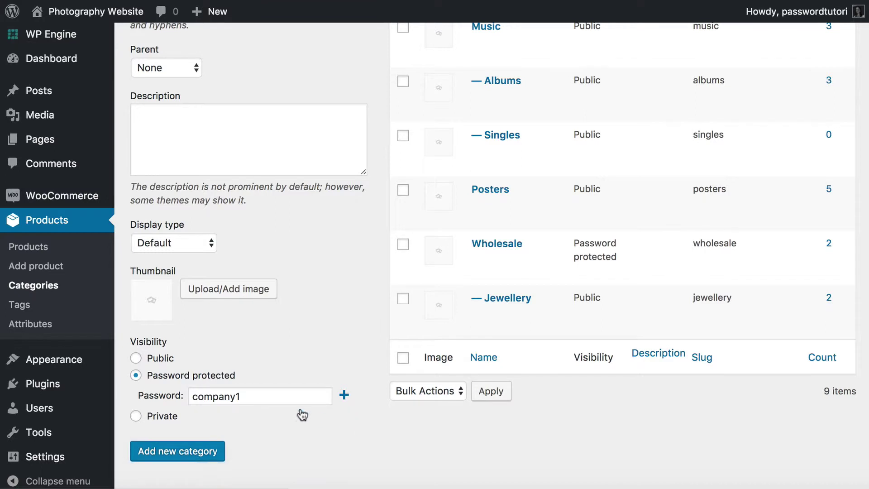
pyautogui.click(344, 395)
pyautogui.click(360, 418)
pyautogui.click(199, 452)
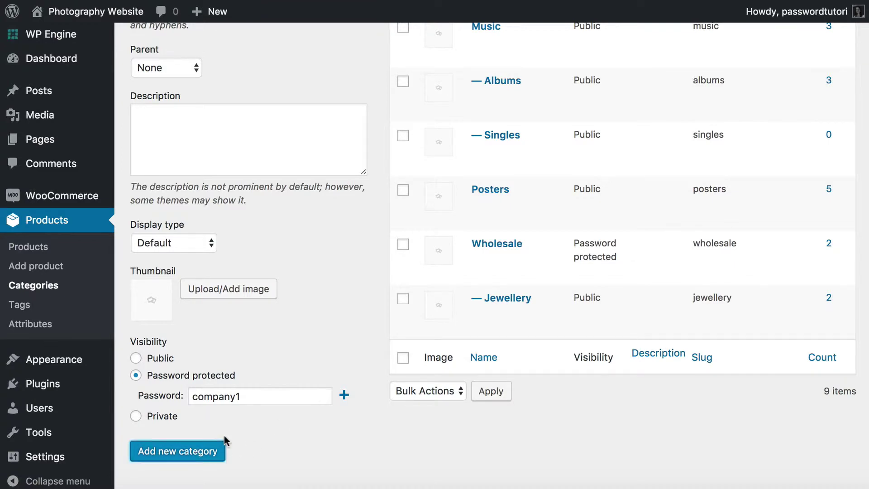
pyautogui.scroll(5, 224, 435)
pyautogui.scroll(-6, 225, 432)
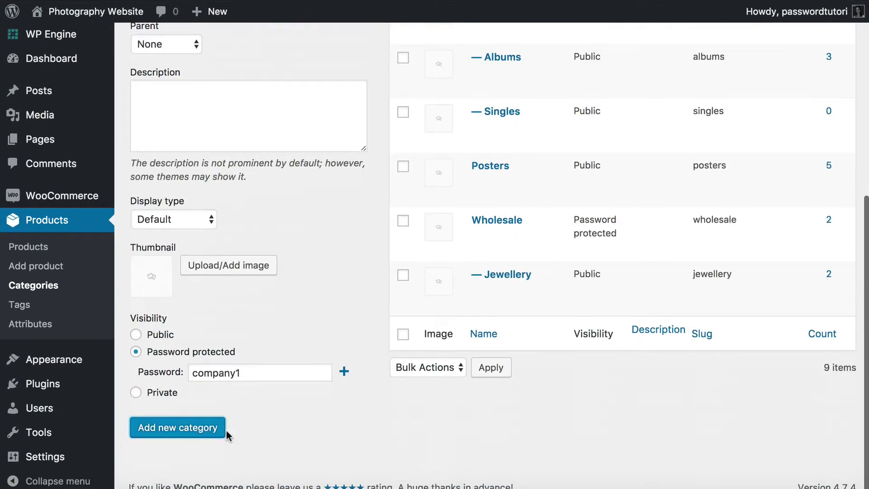
pyautogui.scroll(7, 226, 432)
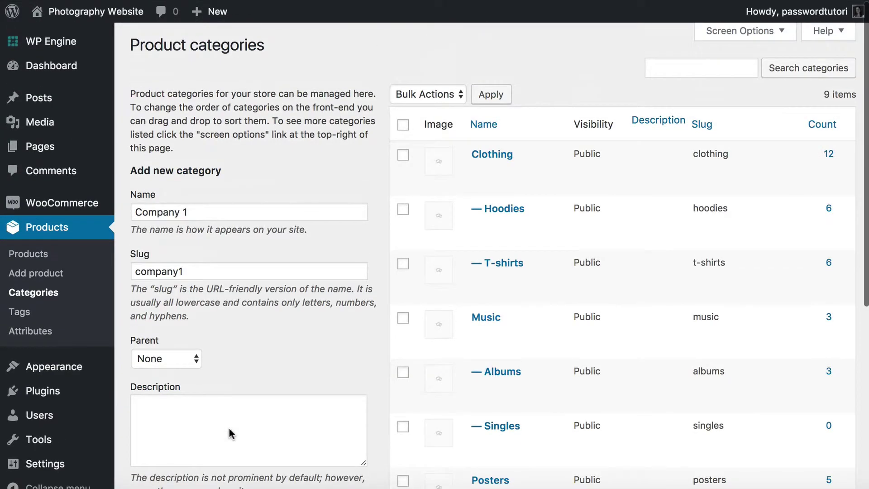
pyautogui.scroll(-6, 229, 433)
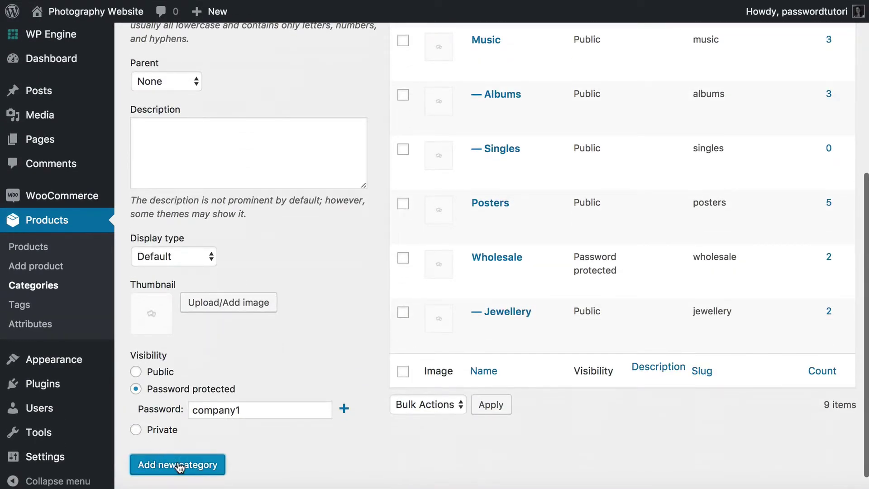
pyautogui.scroll(6, 449, 362)
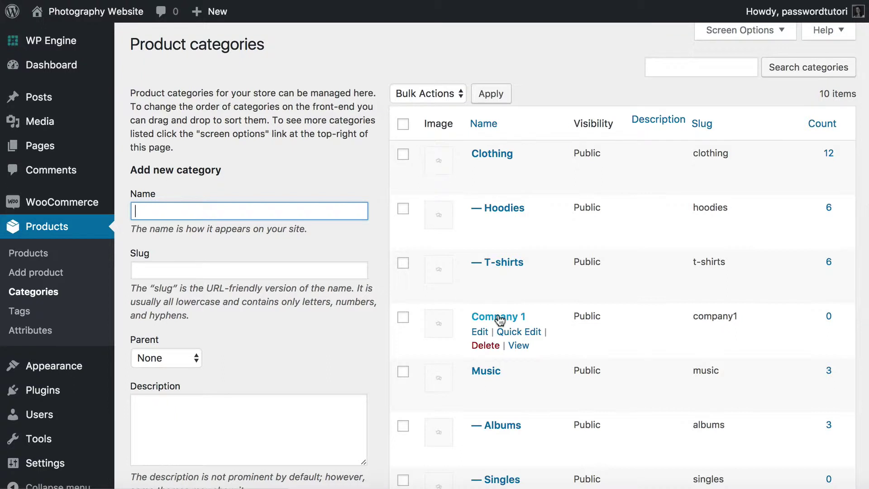
pyautogui.click(194, 270)
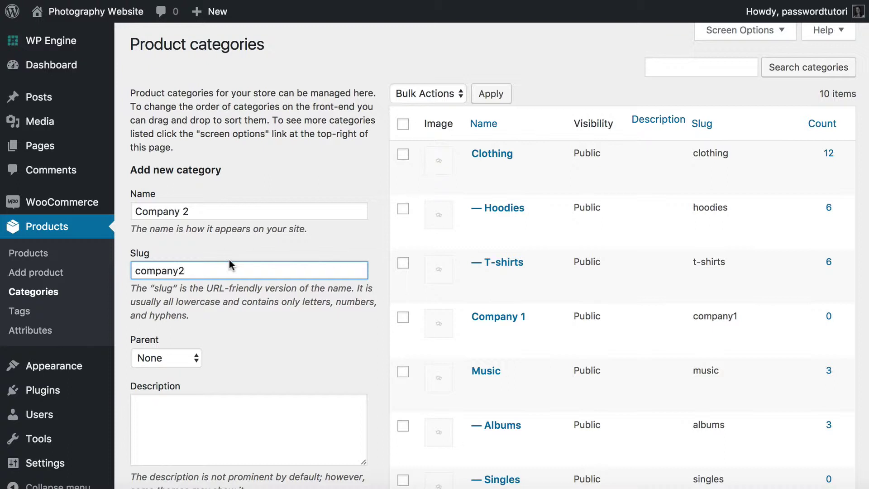
pyautogui.scroll(-5, 229, 264)
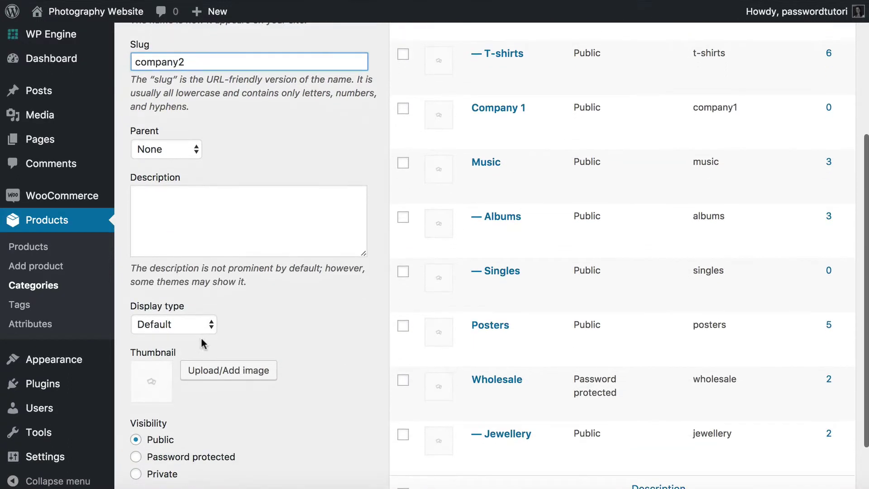
pyautogui.scroll(-1, 220, 327)
pyautogui.click(136, 373)
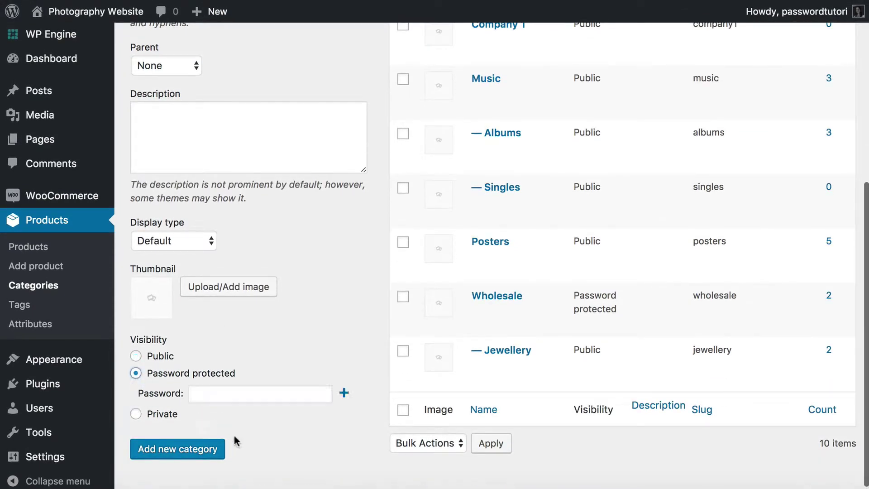
pyautogui.click(208, 395)
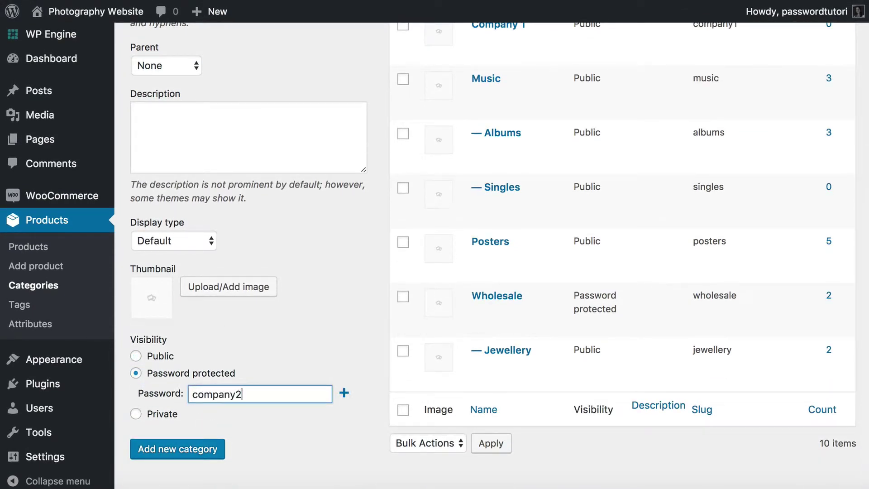
pyautogui.click(177, 450)
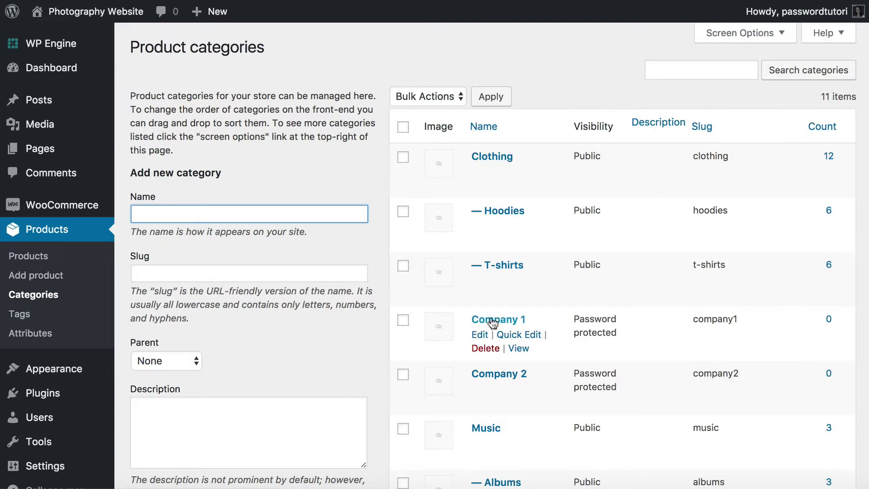
pyautogui.click(164, 358)
pyautogui.click(158, 361)
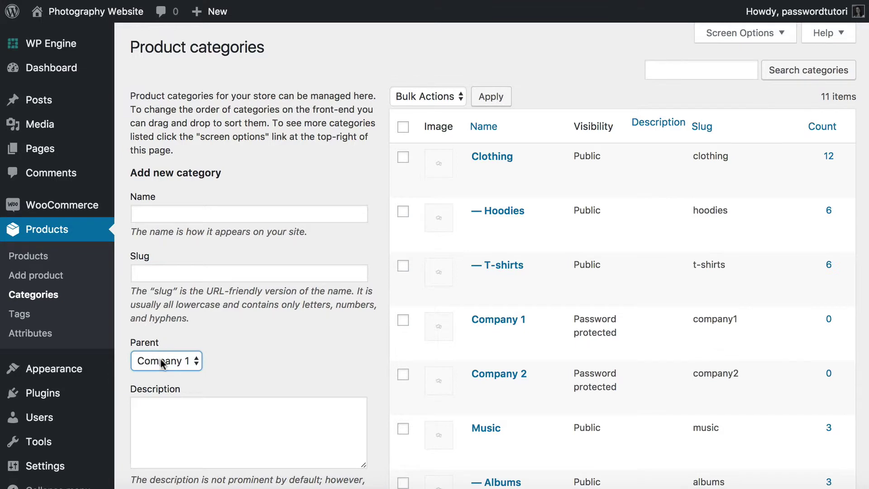
pyautogui.scroll(-5, 221, 392)
pyautogui.scroll(-1, 221, 398)
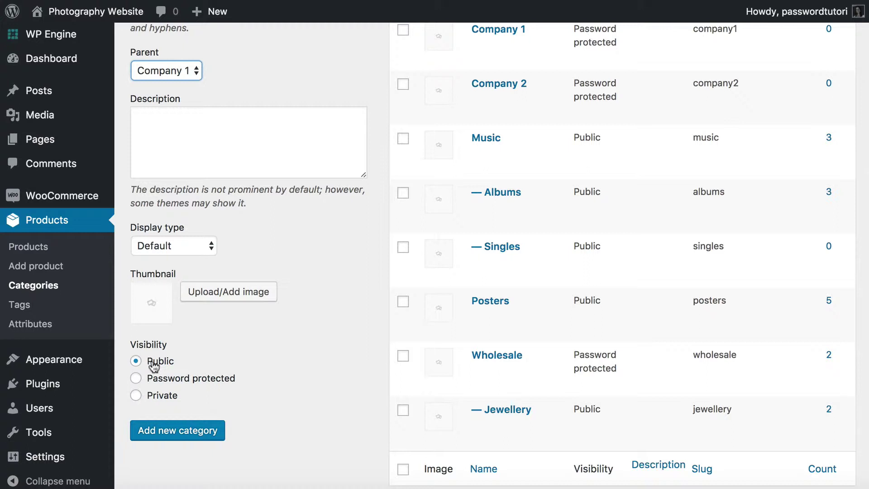
pyautogui.scroll(5, 154, 364)
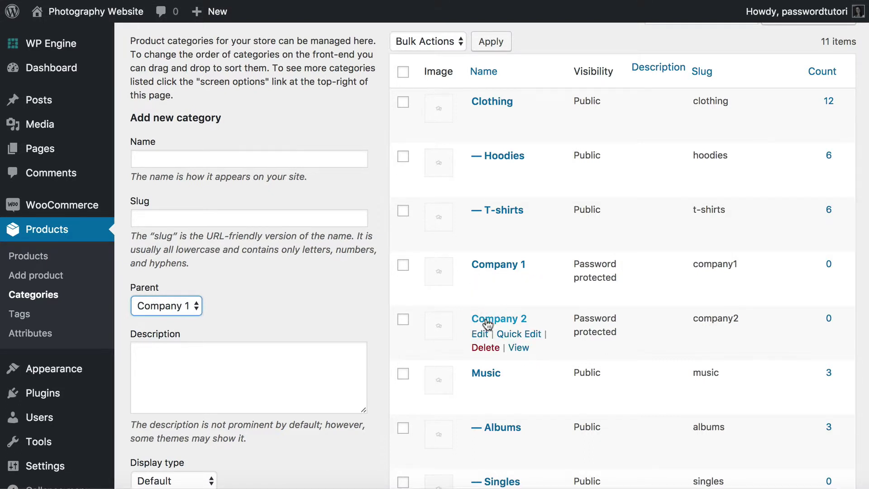
pyautogui.moveTo(73, 208)
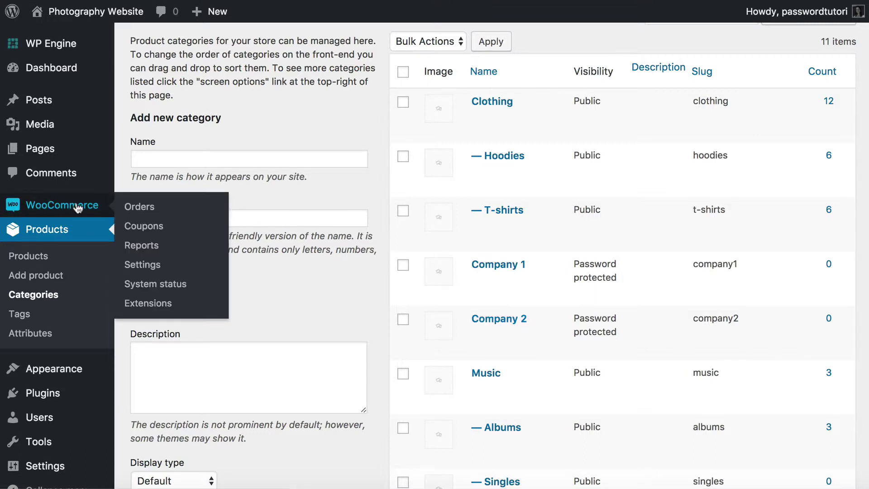
pyautogui.click(53, 232)
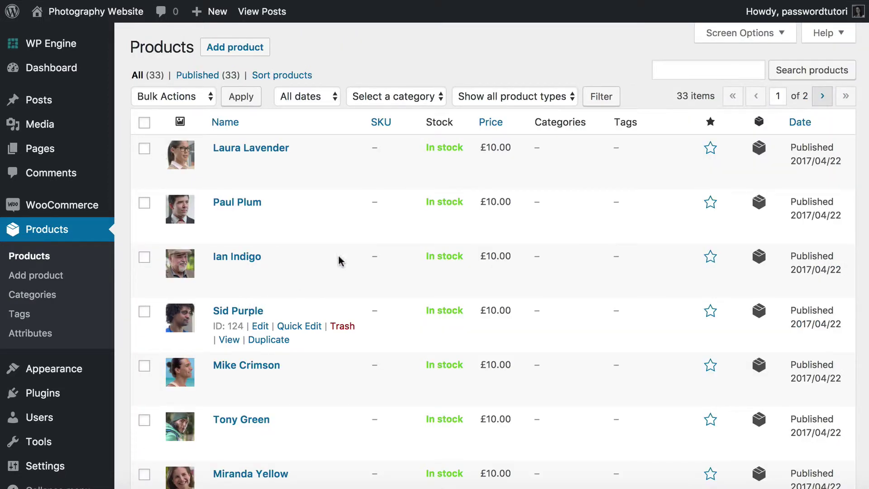
pyautogui.scroll(-6, 374, 251)
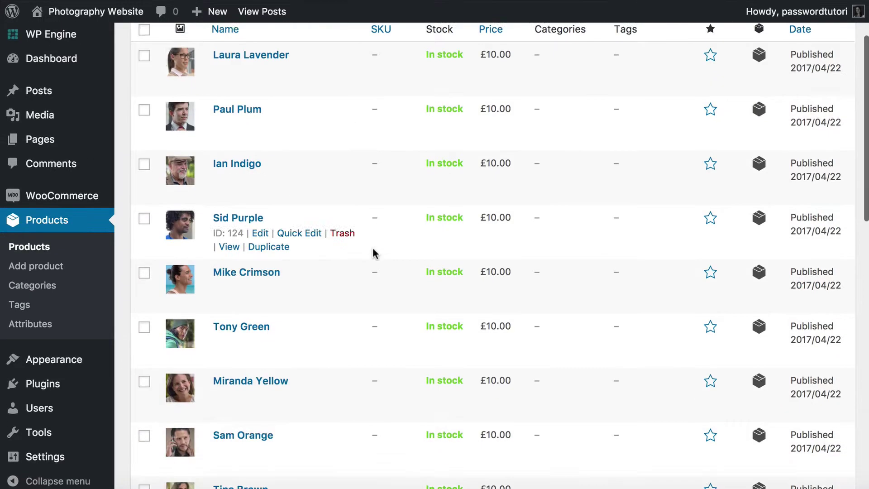
pyautogui.scroll(2, 374, 252)
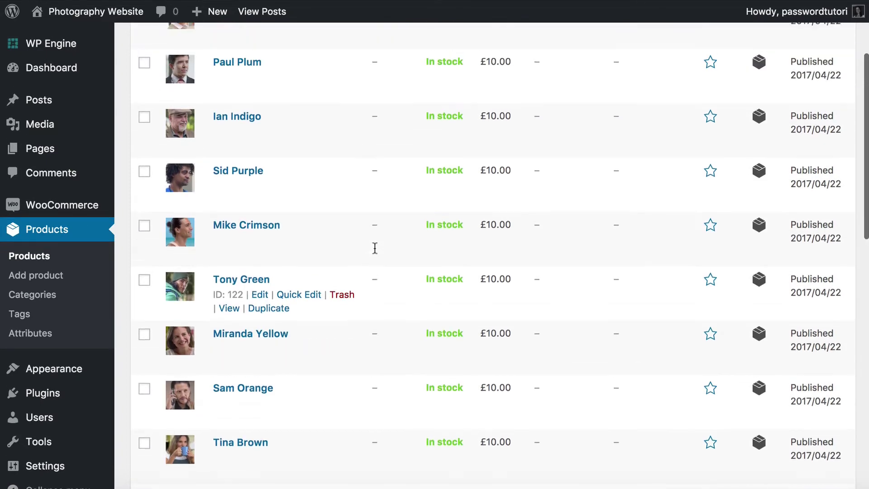
pyautogui.scroll(3, 374, 249)
pyautogui.scroll(-2, 374, 247)
pyautogui.scroll(2, 233, 103)
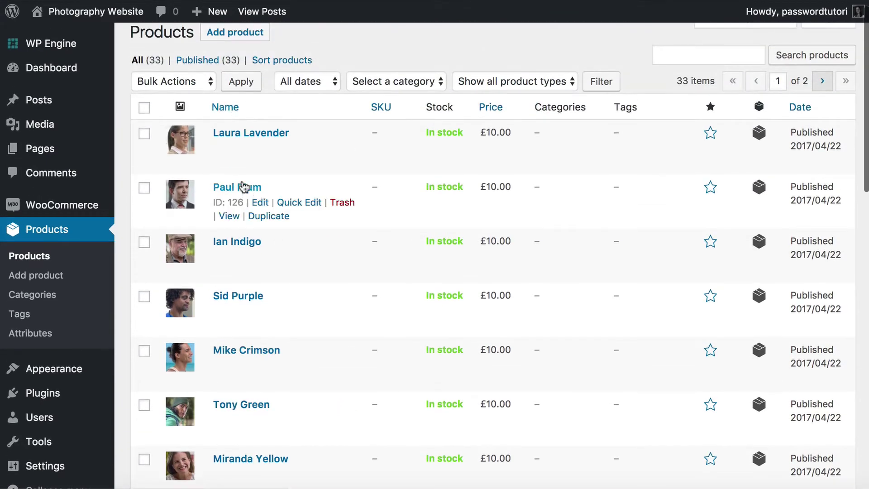
pyautogui.scroll(1, 229, 140)
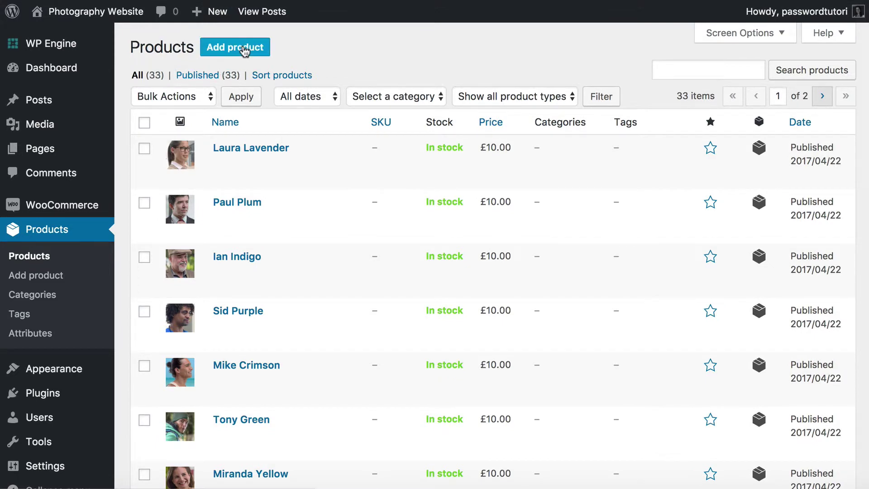
pyautogui.moveTo(253, 159)
pyautogui.click(293, 164)
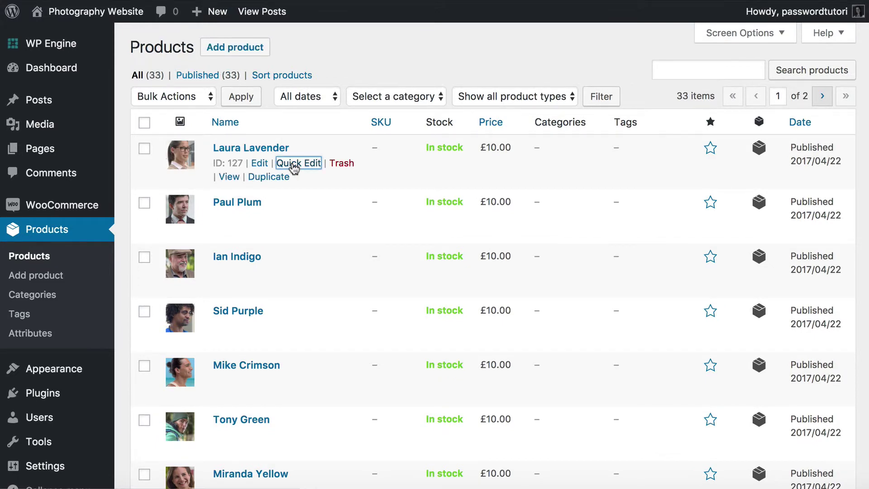
pyautogui.click(722, 235)
pyautogui.scroll(-6, 720, 294)
pyautogui.click(823, 251)
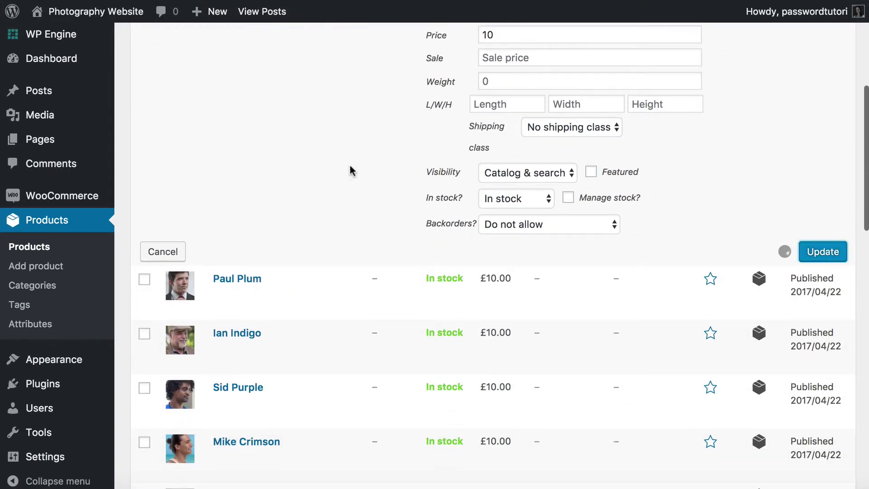
pyautogui.moveTo(249, 215)
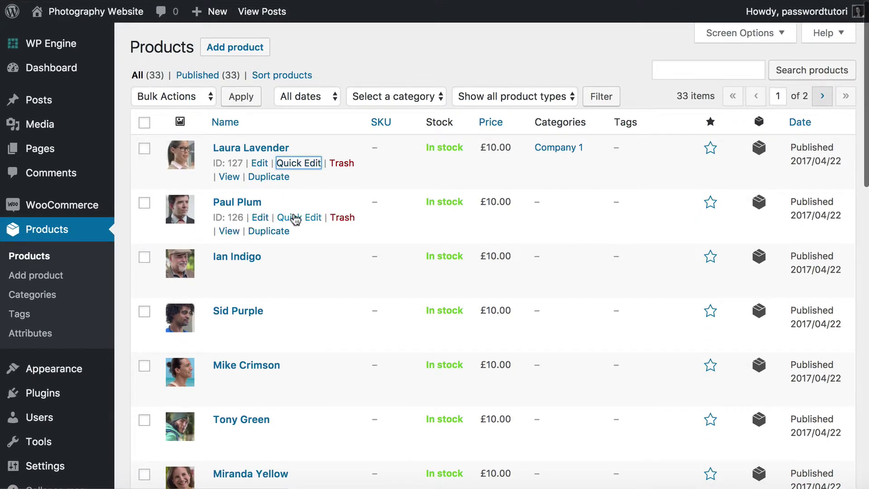
pyautogui.click(294, 219)
pyautogui.click(722, 289)
pyautogui.scroll(-2, 790, 358)
pyautogui.scroll(-2, 791, 358)
pyautogui.click(822, 411)
pyautogui.scroll(1, 278, 141)
pyautogui.click(285, 144)
pyautogui.click(722, 215)
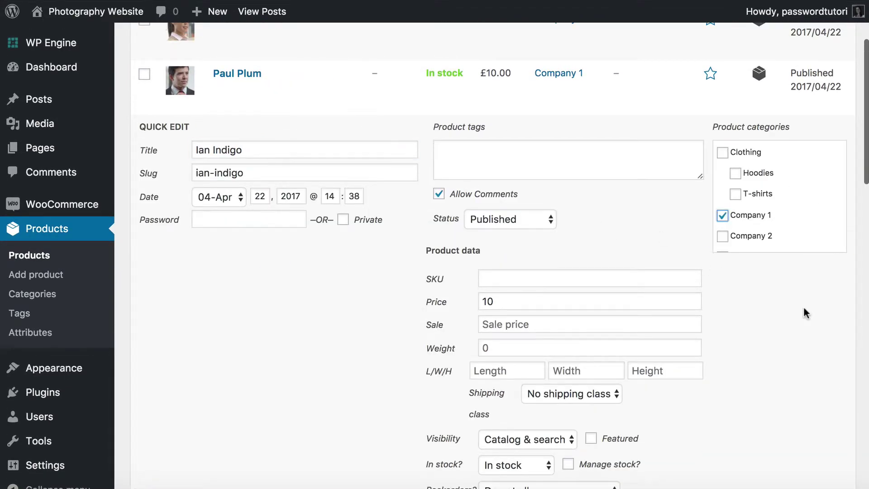
pyautogui.scroll(-3, 810, 326)
pyautogui.click(823, 373)
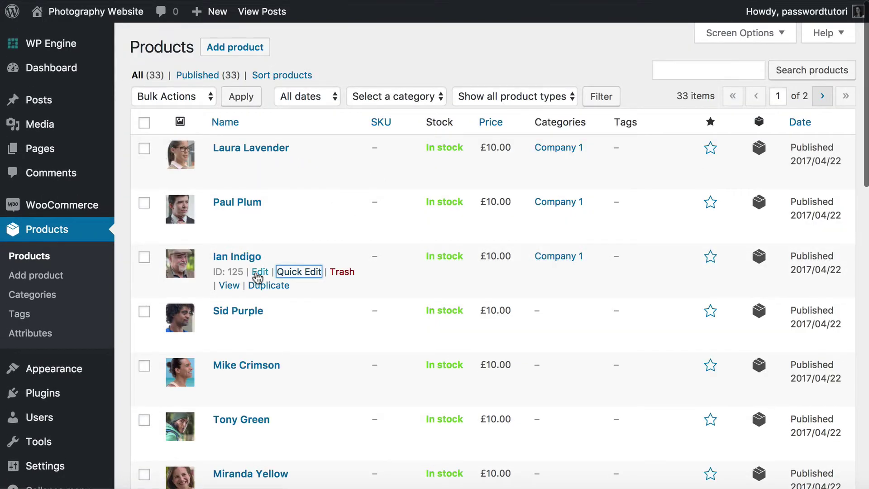
pyautogui.click(300, 326)
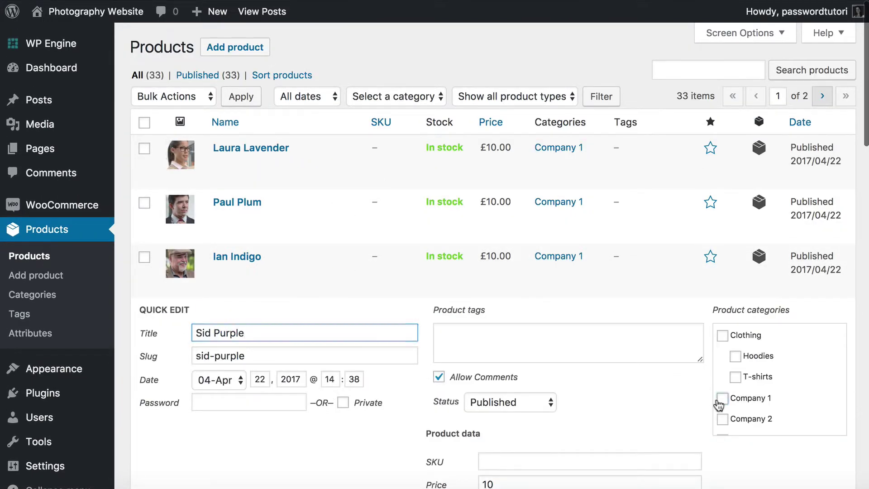
pyautogui.click(722, 398)
pyautogui.scroll(-3, 752, 409)
pyautogui.scroll(-5, 818, 460)
pyautogui.click(822, 462)
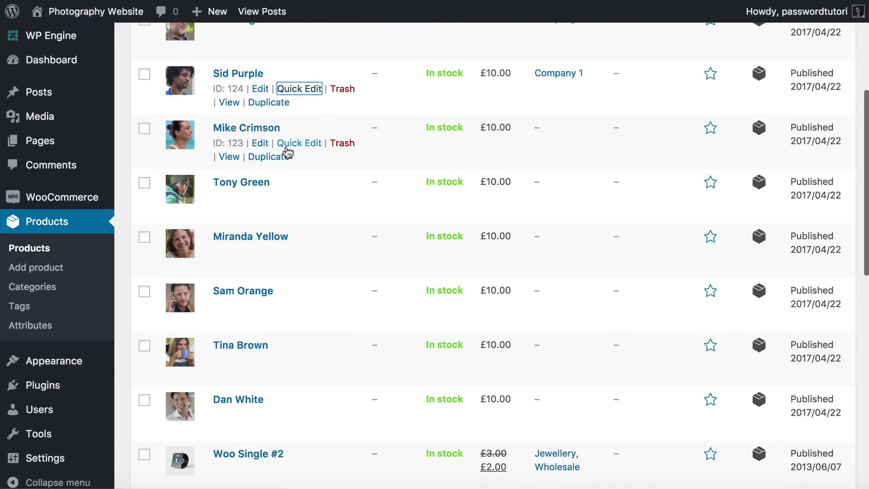
pyautogui.click(296, 144)
pyautogui.click(735, 218)
pyautogui.scroll(-3, 769, 307)
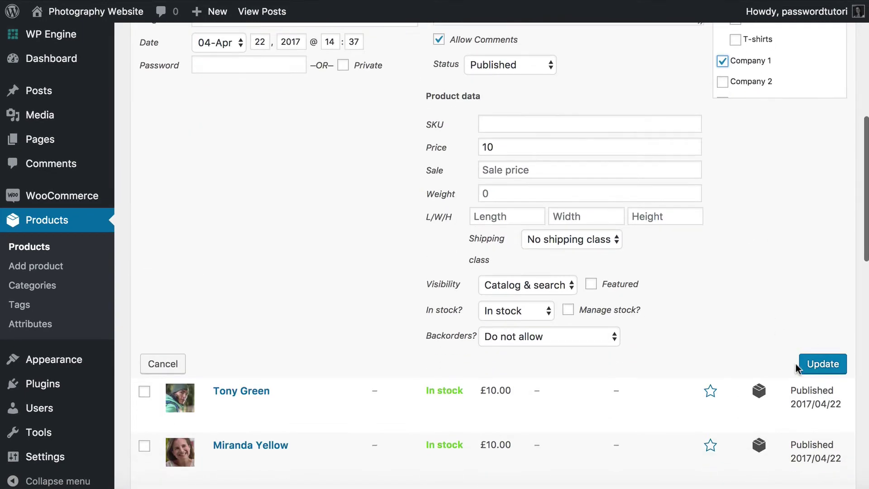
pyautogui.click(823, 364)
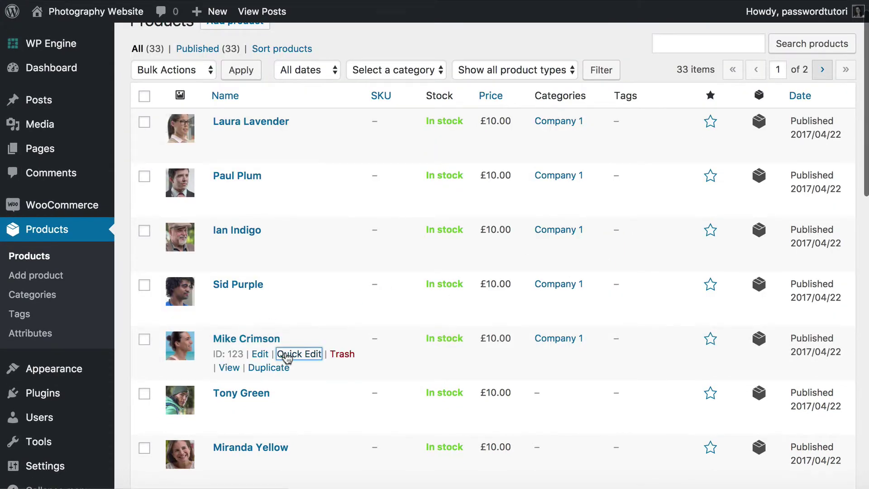
pyautogui.scroll(-3, 272, 316)
pyautogui.click(294, 277)
pyautogui.click(722, 370)
pyautogui.scroll(-3, 769, 412)
pyautogui.scroll(-3, 796, 429)
pyautogui.click(823, 389)
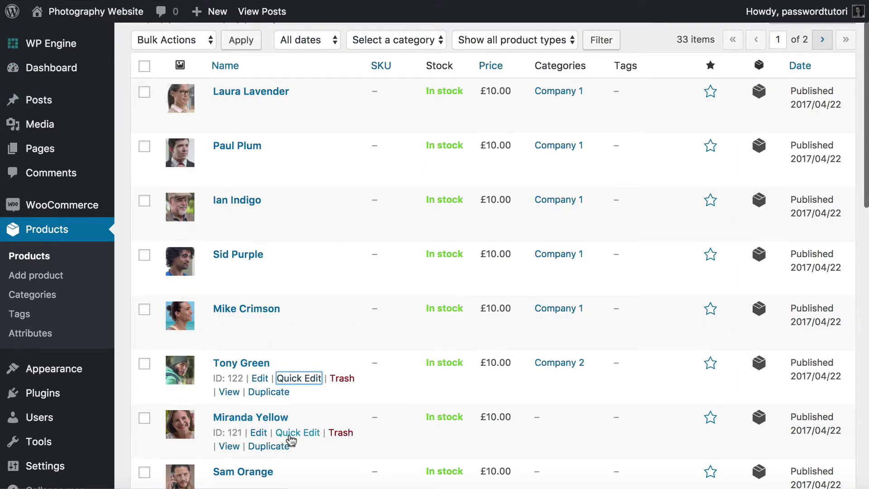
pyautogui.click(294, 434)
pyautogui.scroll(-1, 697, 414)
pyautogui.scroll(-4, 695, 420)
pyautogui.write('v')
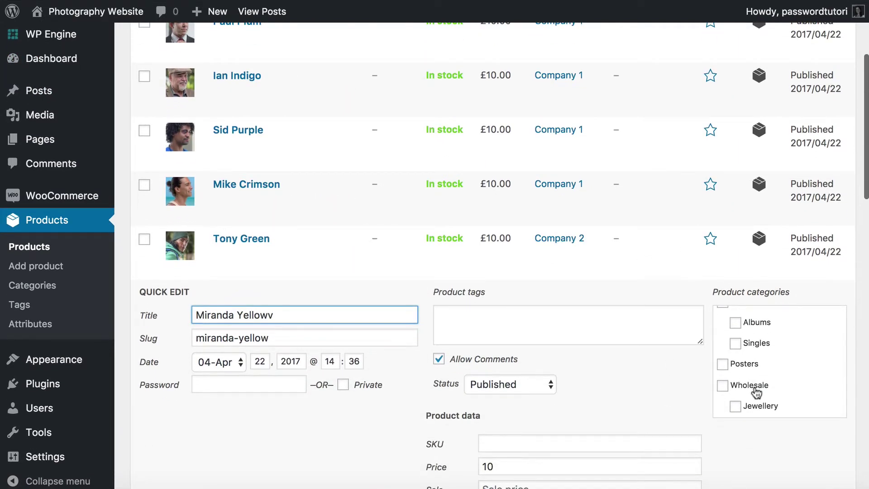
pyautogui.scroll(2, 772, 370)
pyautogui.scroll(2, 747, 369)
pyautogui.click(726, 359)
pyautogui.scroll(-5, 792, 401)
pyautogui.scroll(-5, 796, 401)
pyautogui.click(817, 374)
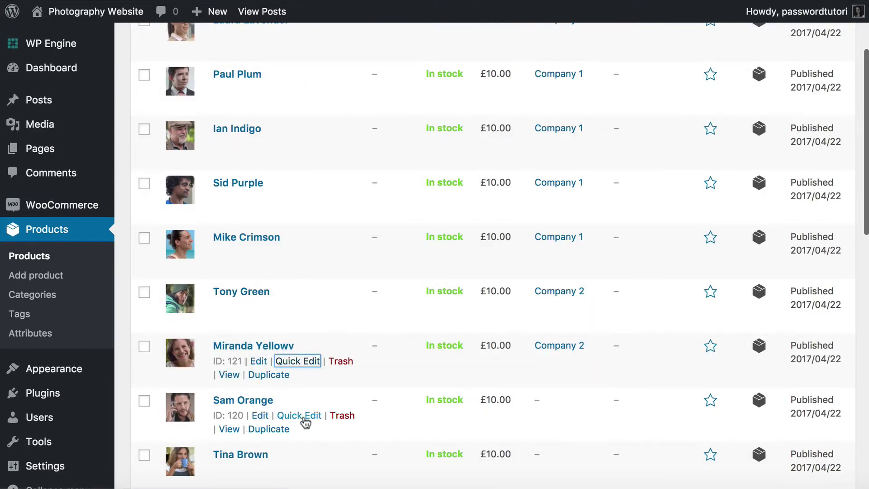
pyautogui.click(299, 414)
pyautogui.scroll(-1, 733, 390)
pyautogui.scroll(-5, 733, 390)
pyautogui.scroll(3, 739, 194)
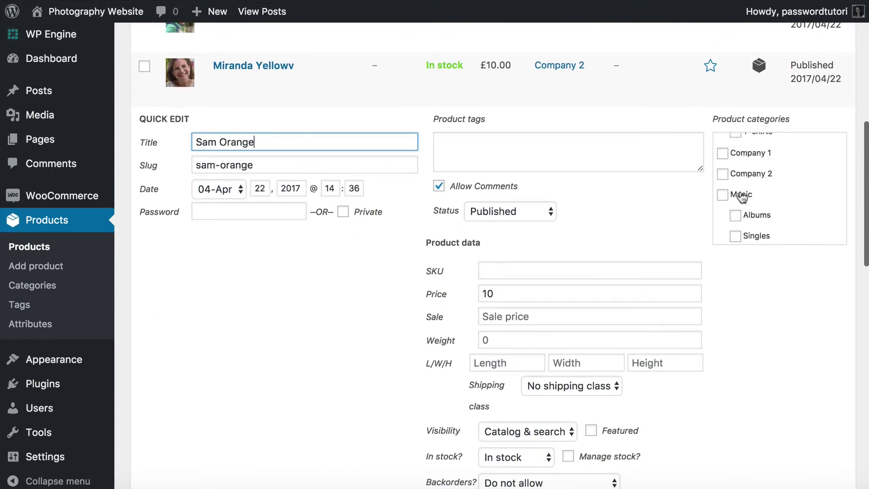
pyautogui.click(722, 215)
pyautogui.scroll(-4, 774, 343)
pyautogui.click(822, 320)
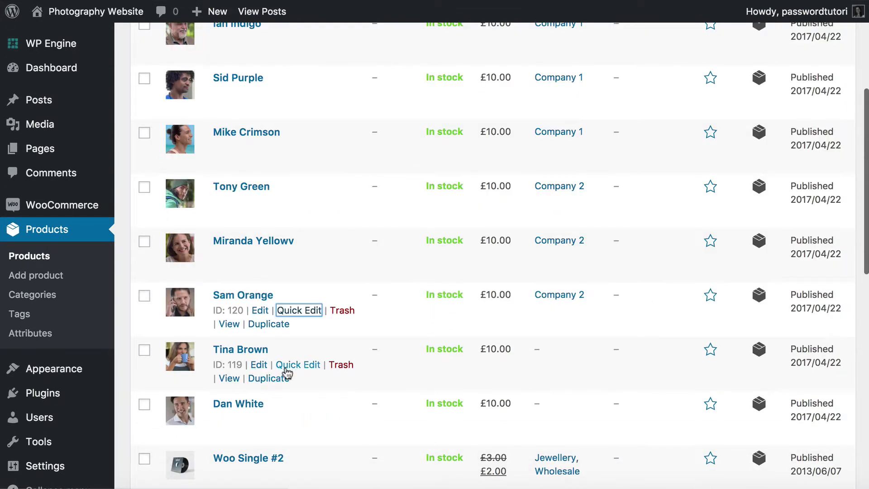
pyautogui.click(285, 364)
pyautogui.scroll(-1, 744, 397)
pyautogui.scroll(-3, 744, 397)
pyautogui.scroll(2, 724, 389)
pyautogui.click(722, 360)
pyautogui.scroll(-5, 745, 389)
pyautogui.scroll(-3, 769, 394)
pyautogui.click(823, 427)
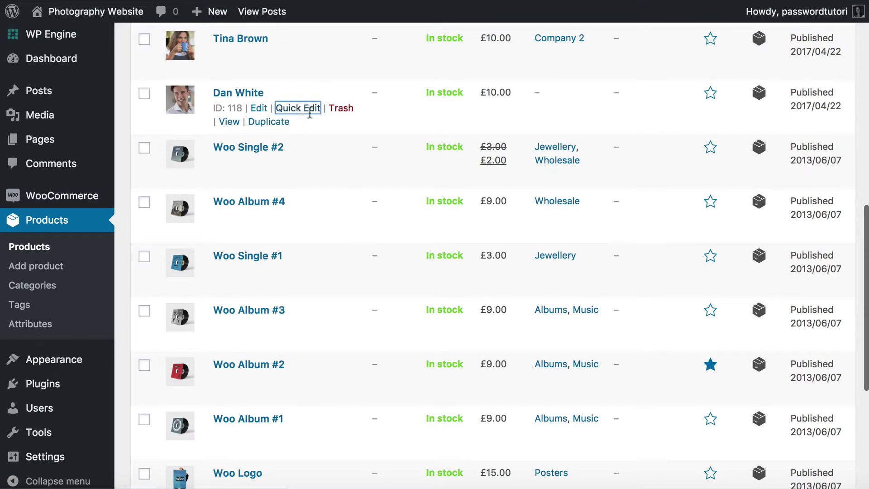
pyautogui.click(295, 107)
pyautogui.click(722, 201)
pyautogui.click(819, 482)
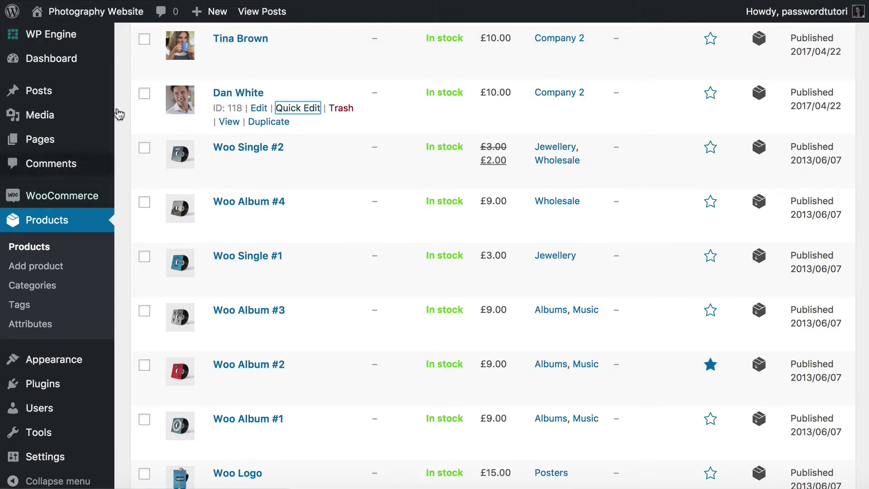
pyautogui.moveTo(105, 14)
pyautogui.click(51, 37)
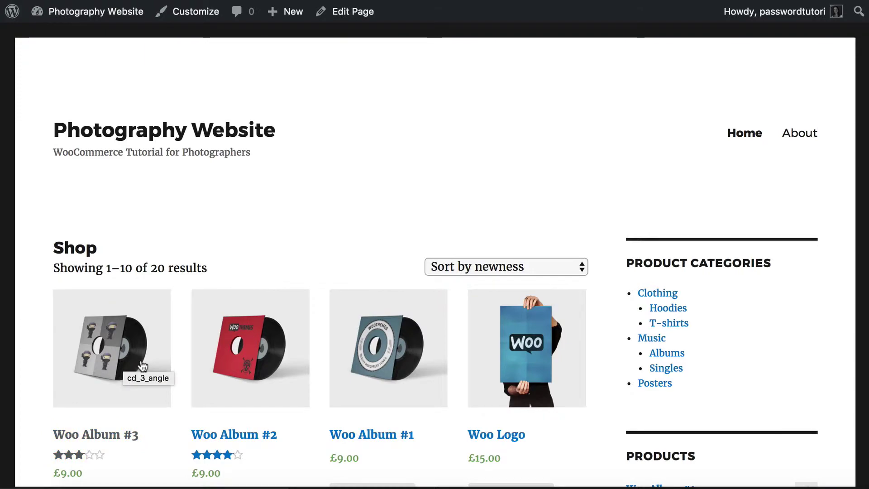
pyautogui.scroll(-15, 141, 364)
pyautogui.scroll(12, 150, 364)
pyautogui.scroll(3, 149, 364)
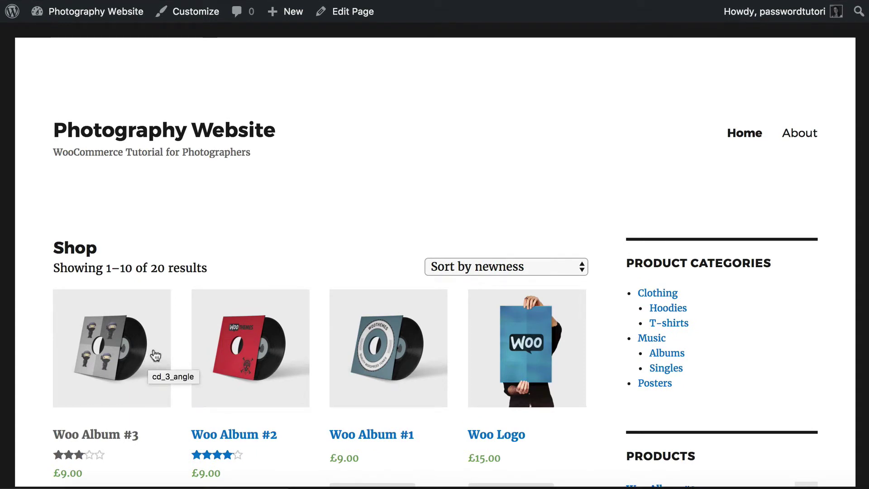
pyautogui.moveTo(626, 262); pyautogui.dragTo(781, 266)
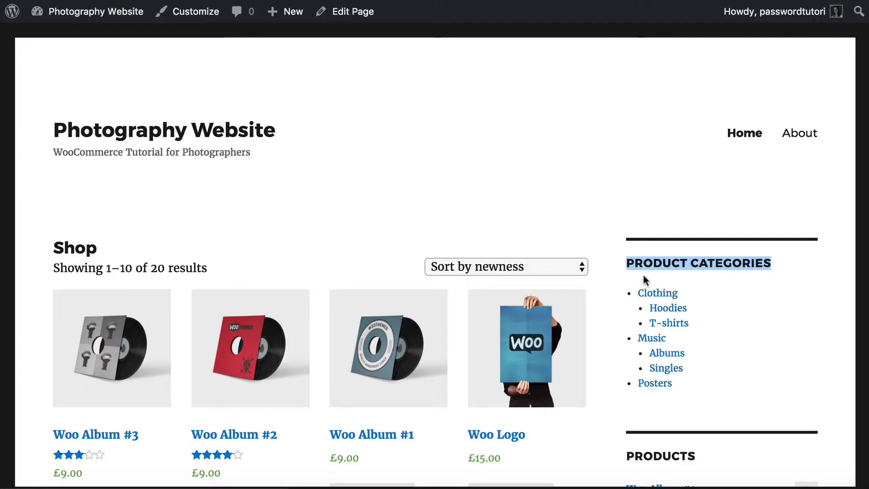
pyautogui.click(627, 262)
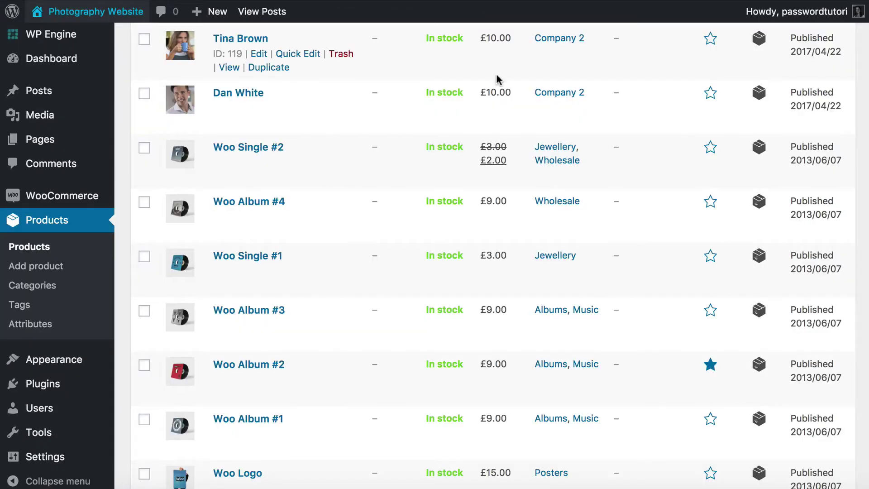
# Step: Add the Client Login page to the main menu and save the menu
pyautogui.scroll(10, 429, 195)
pyautogui.scroll(1, 430, 194)
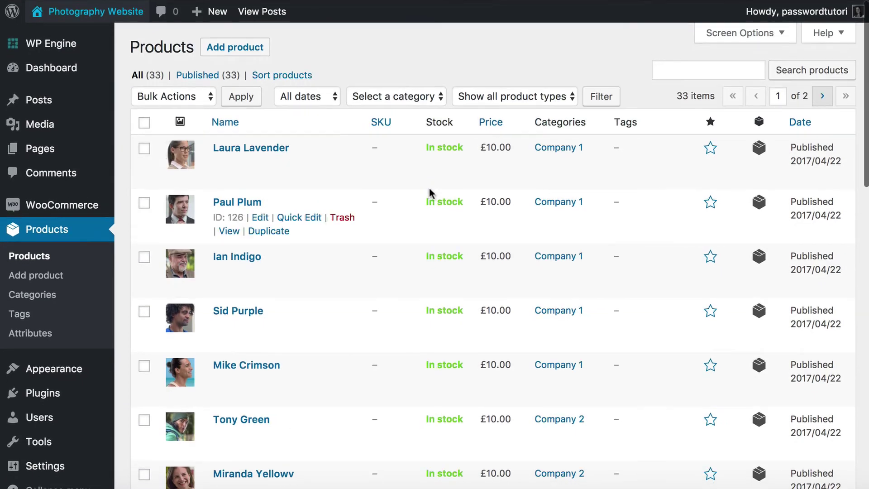
pyautogui.scroll(-5, 574, 248)
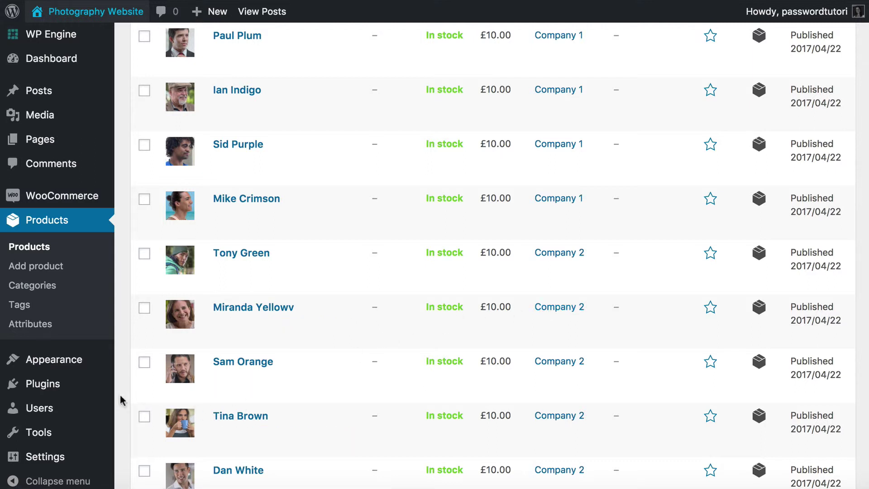
pyautogui.moveTo(19, 367)
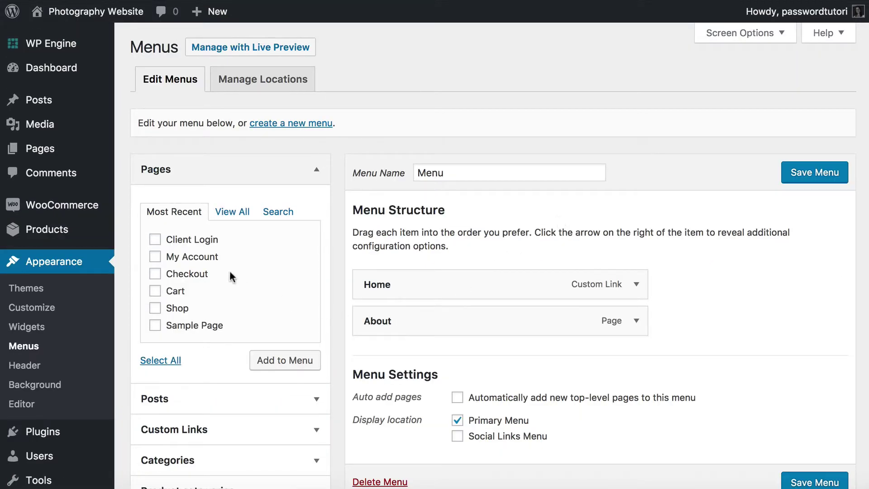
pyautogui.click(155, 239)
pyautogui.click(285, 360)
pyautogui.click(817, 175)
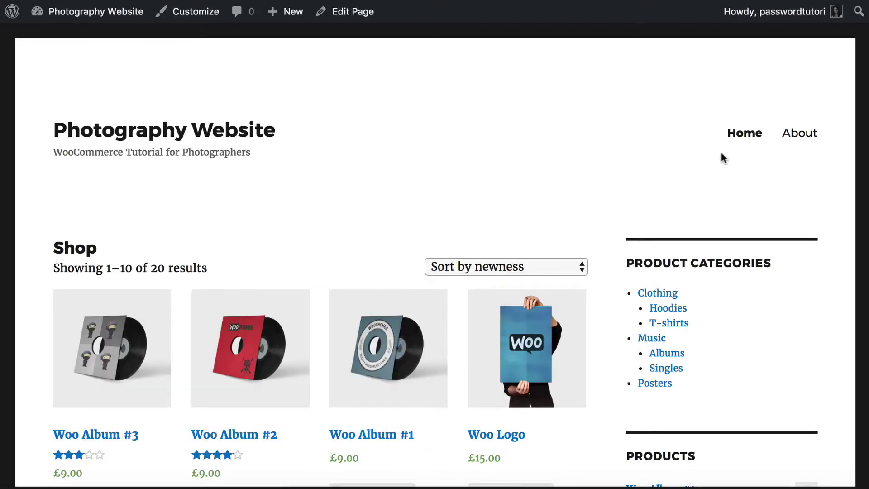
# Step: Reload the site, open Client Login from its navigation, and start editing that page
pyautogui.click(724, 138)
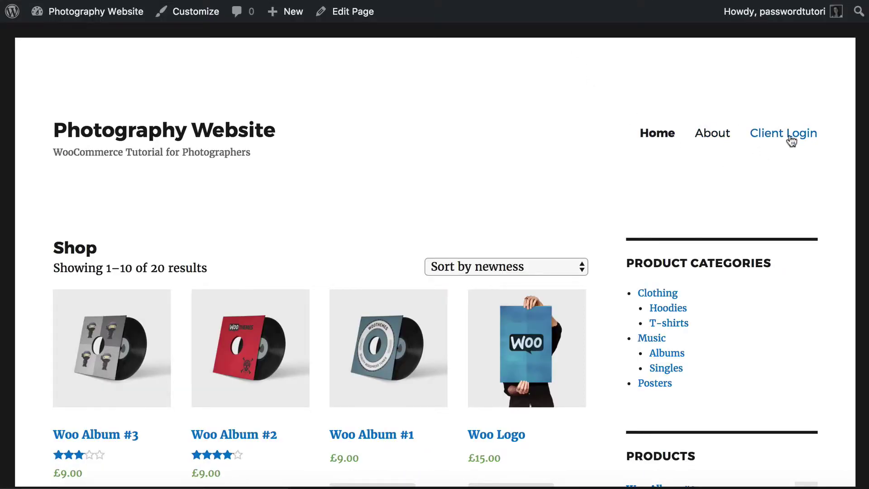
pyautogui.click(791, 135)
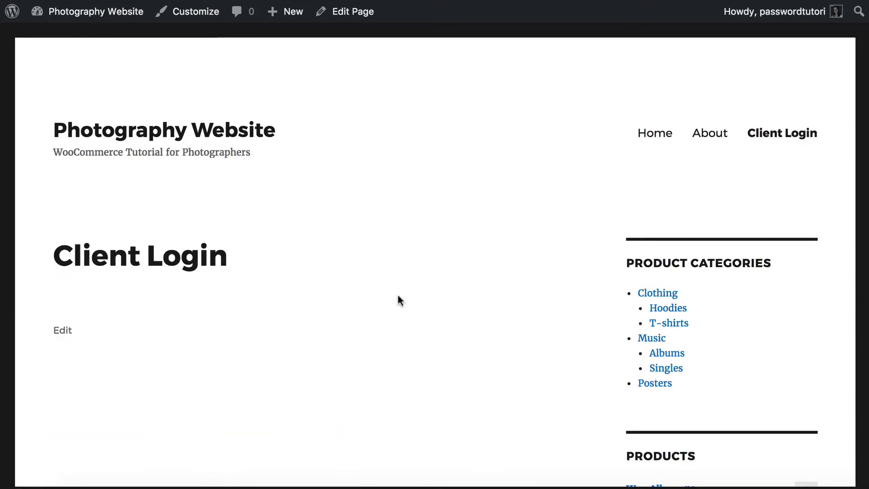
pyautogui.scroll(-5, 398, 297)
pyautogui.scroll(5, 398, 294)
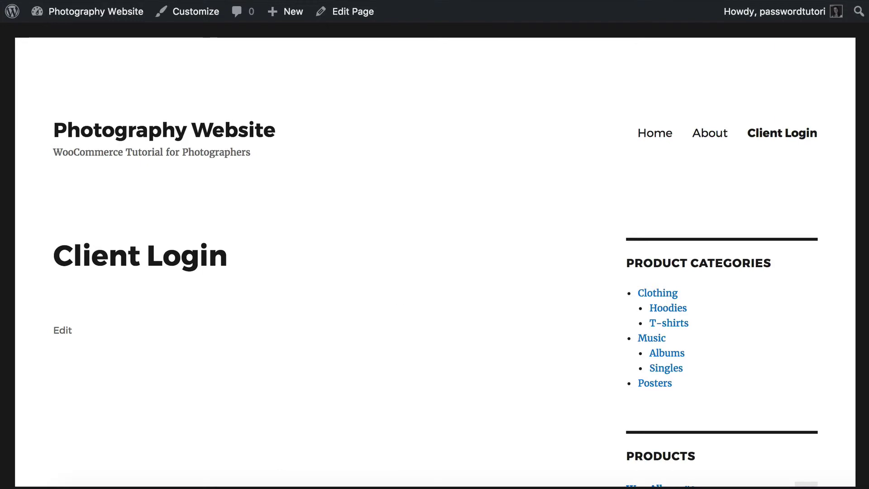
pyautogui.click(349, 13)
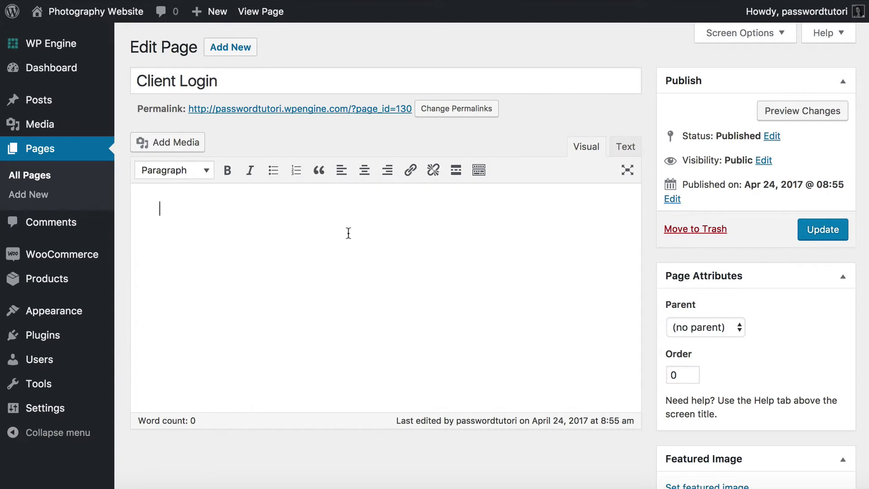
# Step: Put the [category_login] shortcode in the page body, update it, and reload the live page
pyautogui.write('egory_login')
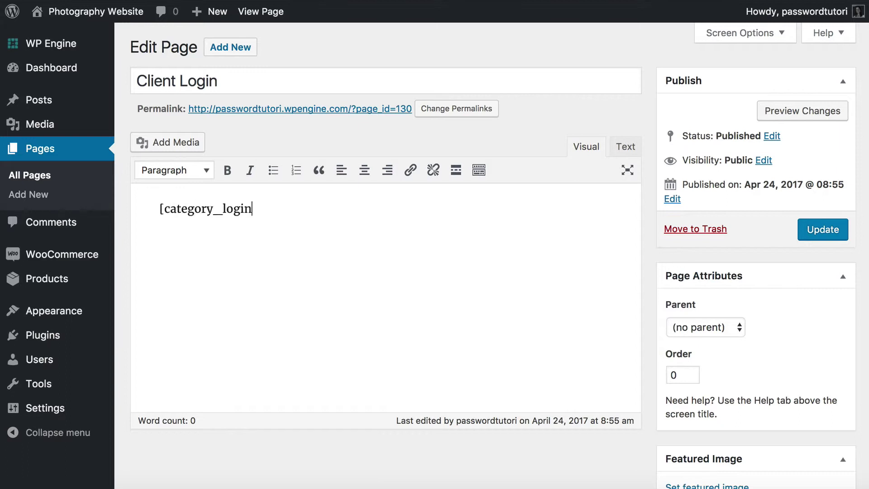
pyautogui.click(626, 147)
pyautogui.click(596, 146)
pyautogui.click(820, 233)
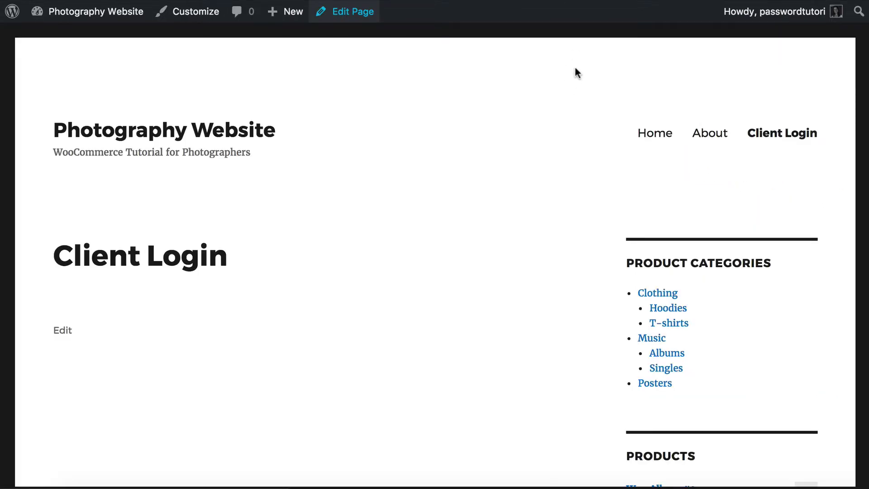
pyautogui.press('super+r')
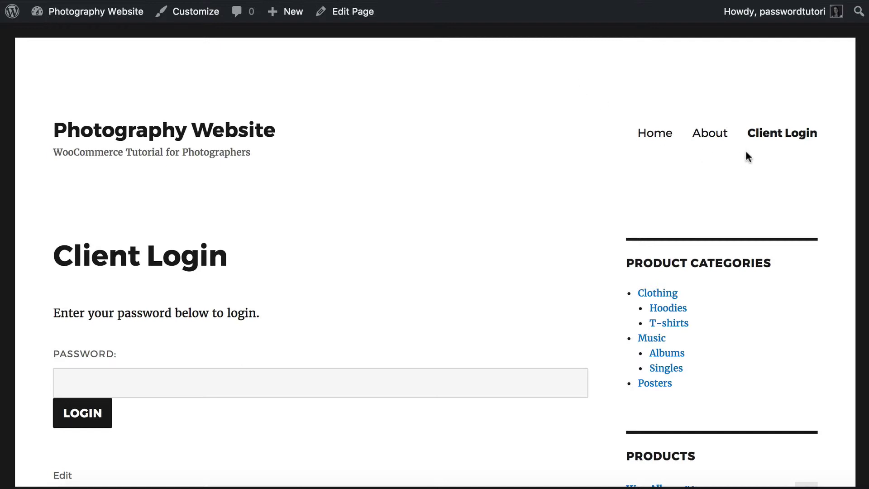
# Step: On the Client Login page, enter the client's category password and submit it
pyautogui.click(788, 141)
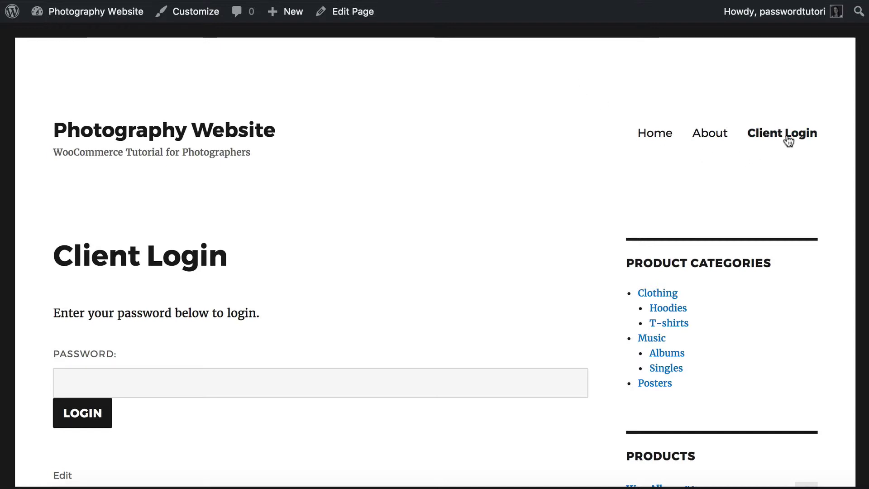
pyautogui.scroll(-2, 397, 334)
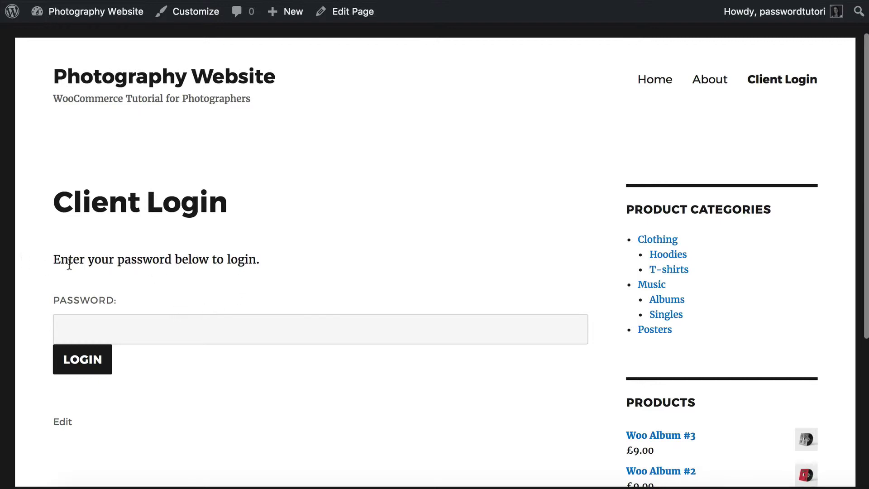
pyautogui.moveTo(57, 259); pyautogui.dragTo(289, 252)
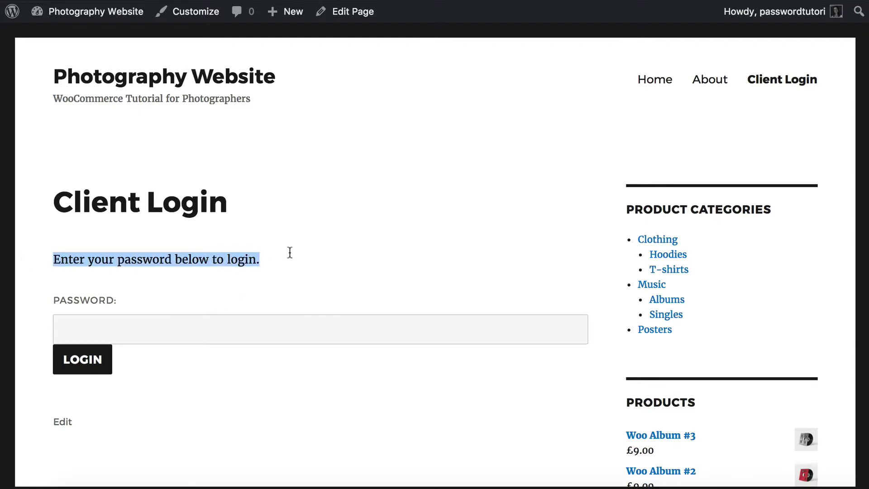
pyautogui.moveTo(54, 201); pyautogui.dragTo(230, 199)
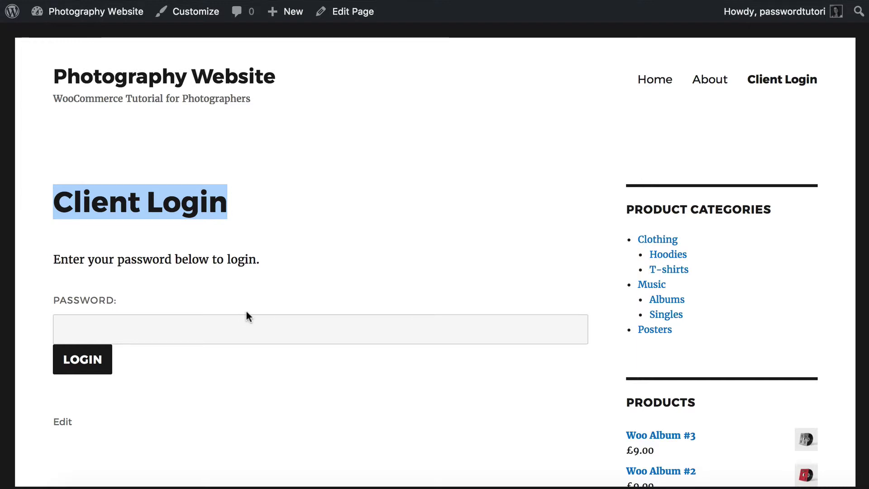
pyautogui.click(131, 327)
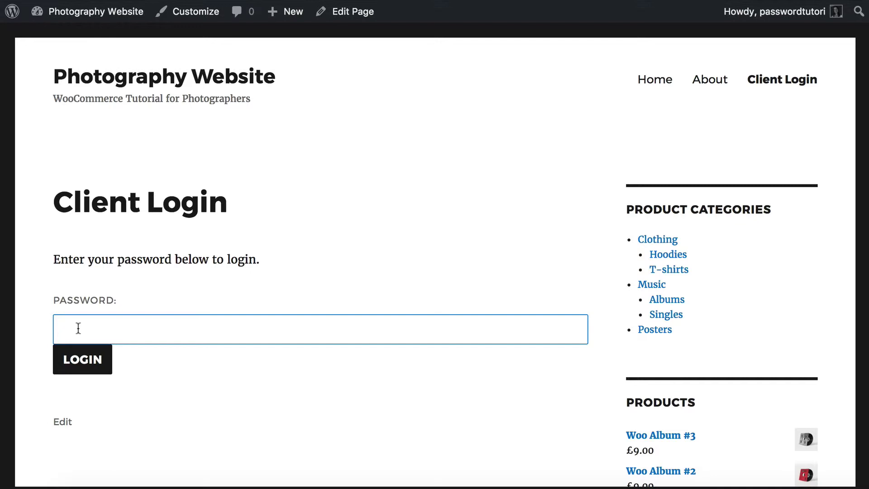
pyautogui.write('********')
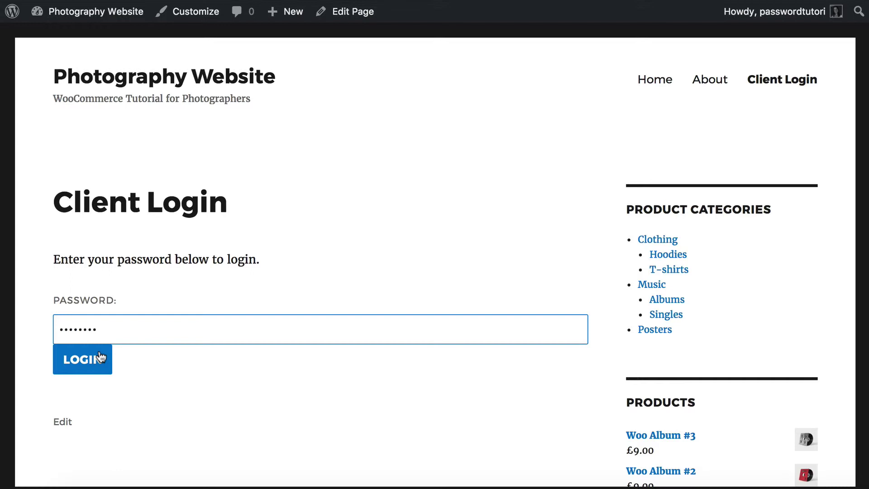
pyautogui.click(90, 364)
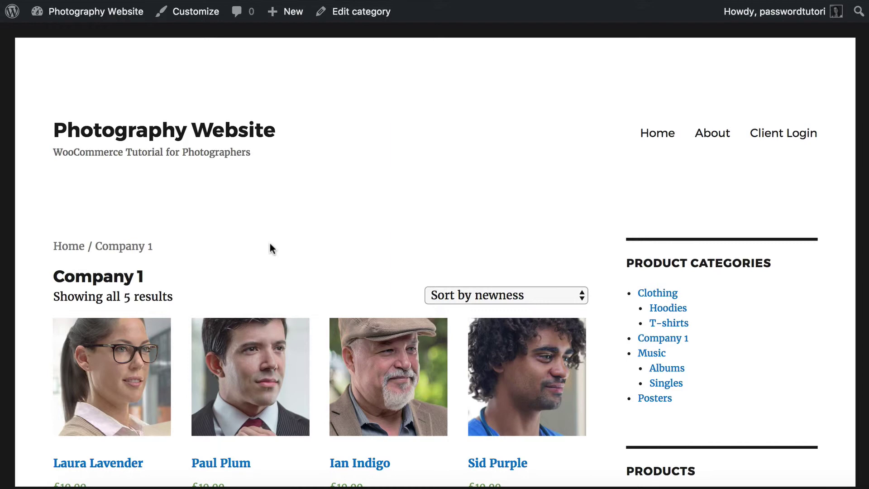
pyautogui.scroll(-5, 270, 244)
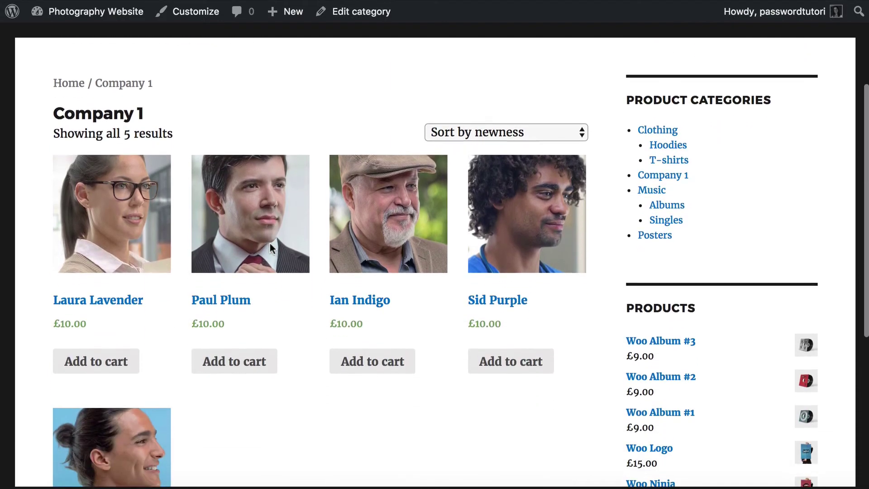
pyautogui.scroll(1, 270, 243)
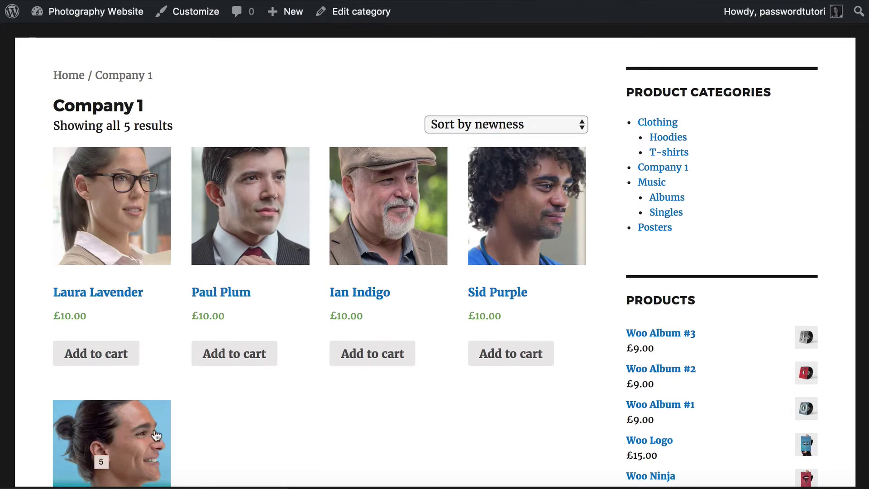
pyautogui.scroll(-1, 95, 458)
pyautogui.moveTo(67, 70); pyautogui.dragTo(158, 70)
pyautogui.click(166, 82)
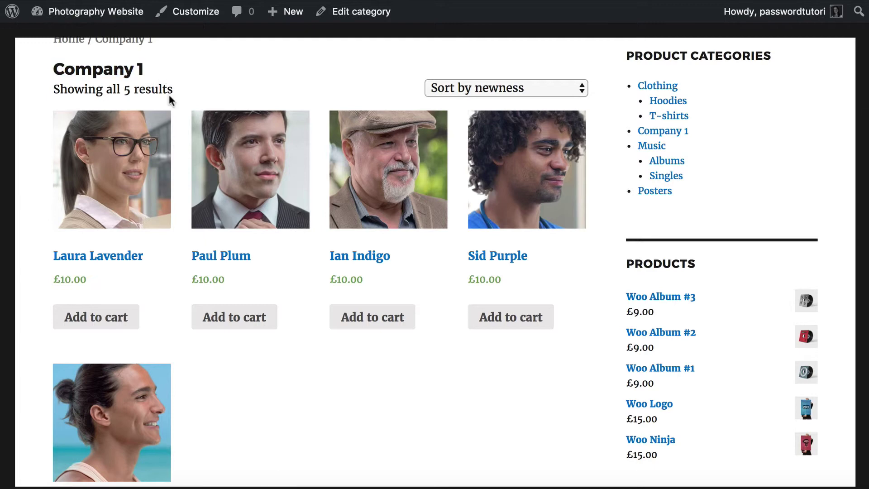
pyautogui.scroll(-1, 195, 85)
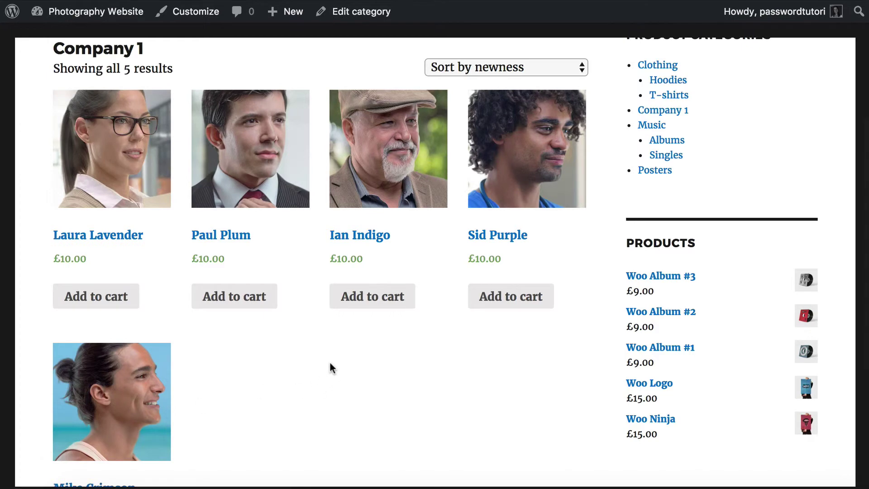
pyautogui.scroll(5, 330, 362)
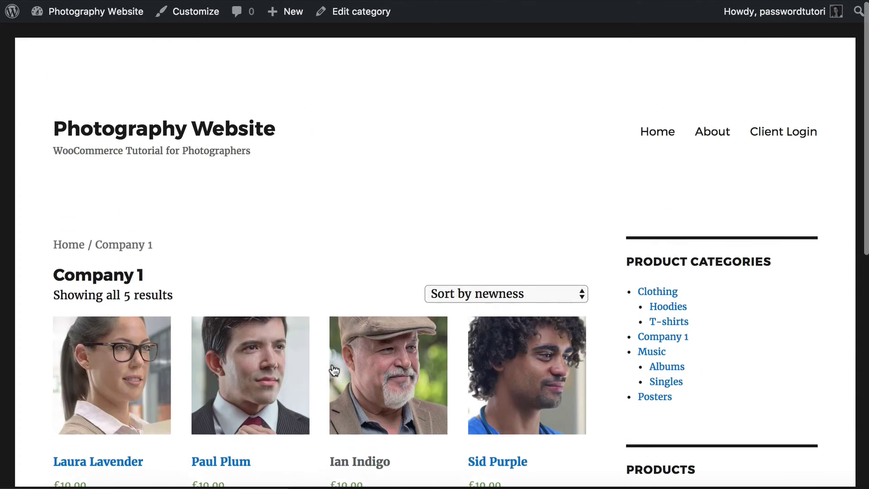
pyautogui.click(797, 136)
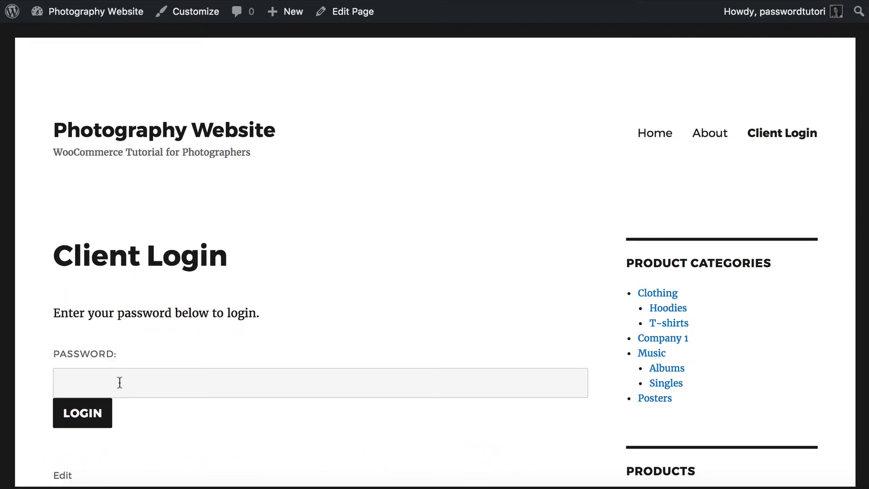
pyautogui.click(119, 383)
pyautogui.write('password')
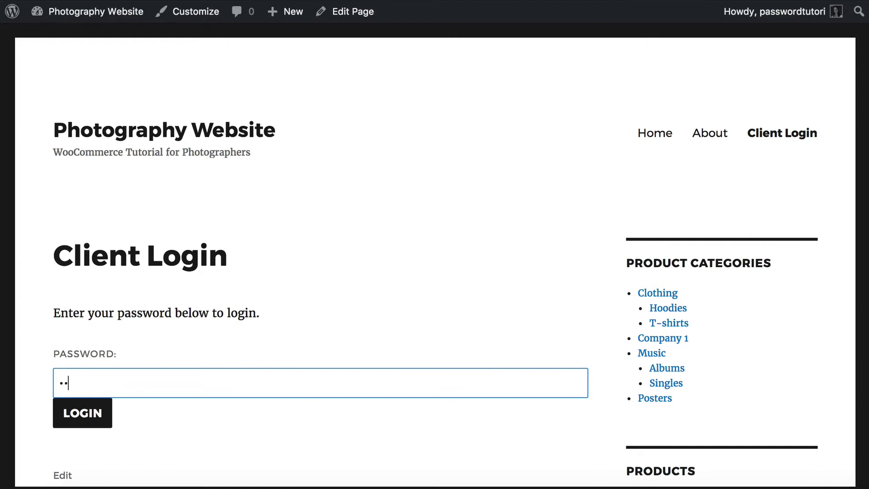
pyautogui.click(83, 423)
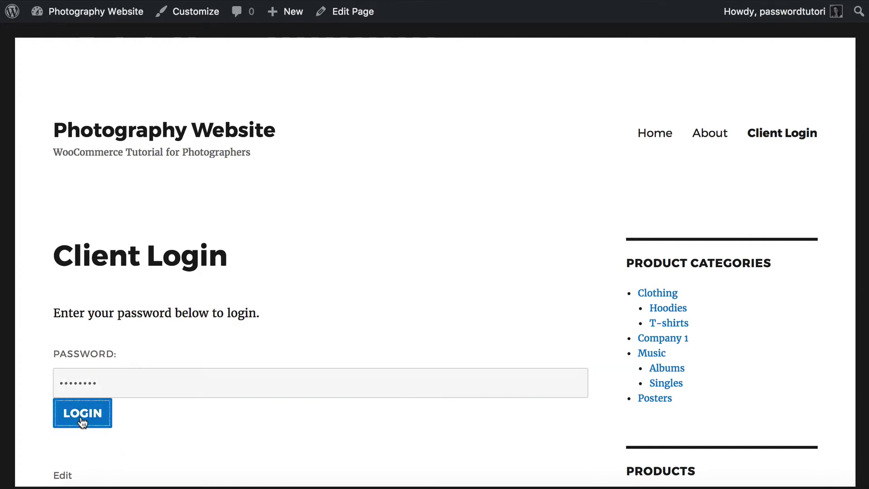
pyautogui.scroll(-4, 374, 375)
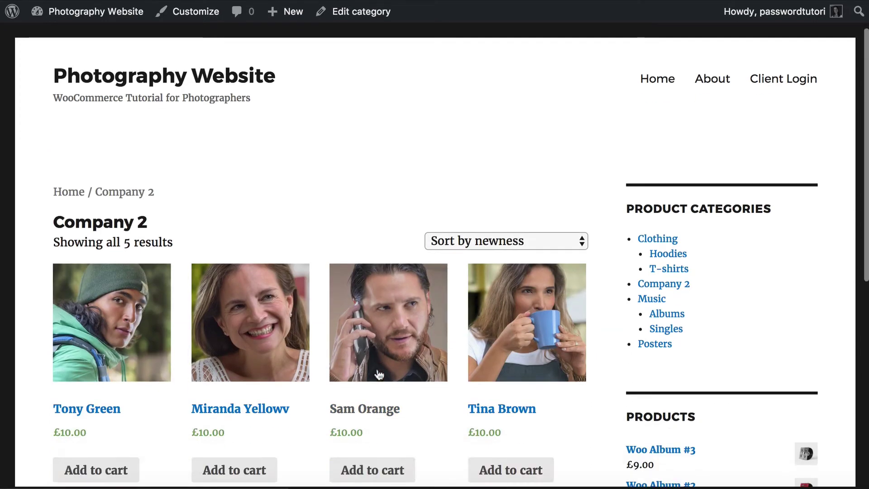
pyautogui.moveTo(57, 93); pyautogui.dragTo(175, 96)
pyautogui.click(175, 96)
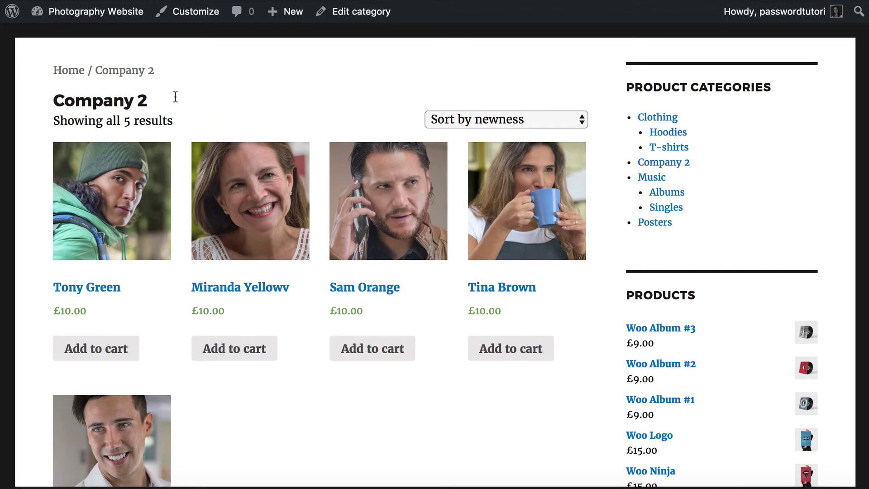
pyautogui.scroll(-1, 175, 96)
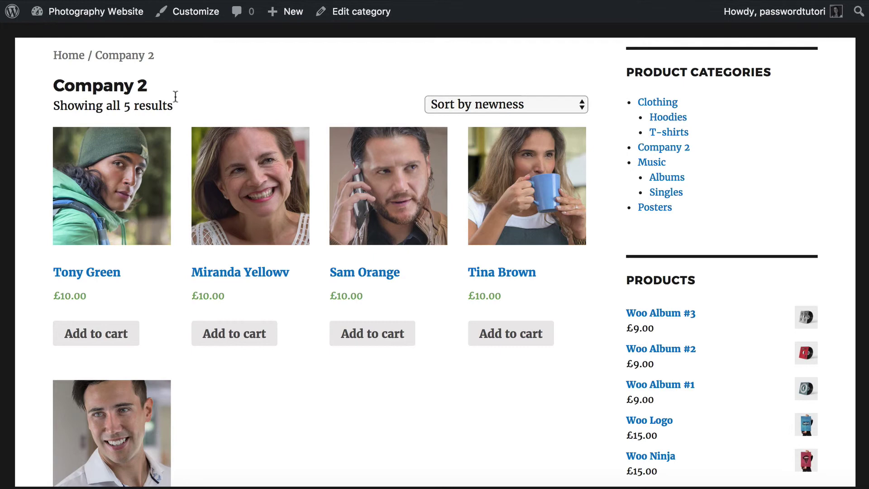
pyautogui.click(92, 335)
pyautogui.click(92, 364)
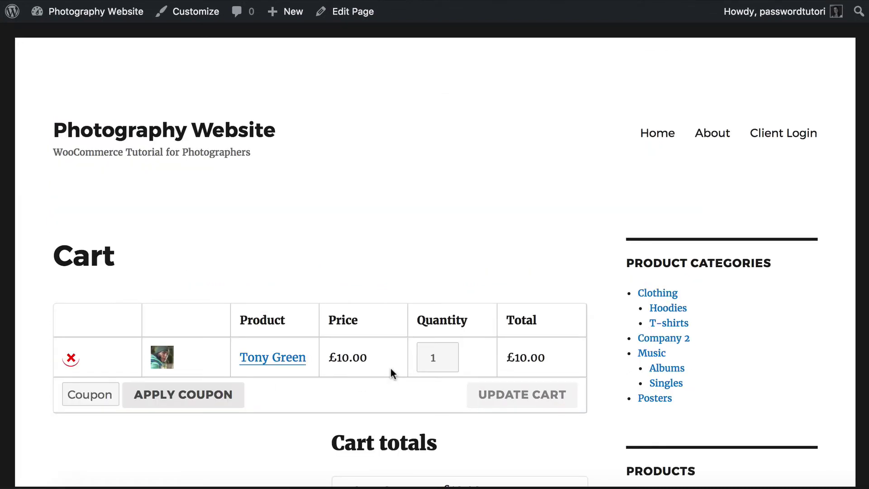
pyautogui.scroll(-1, 489, 405)
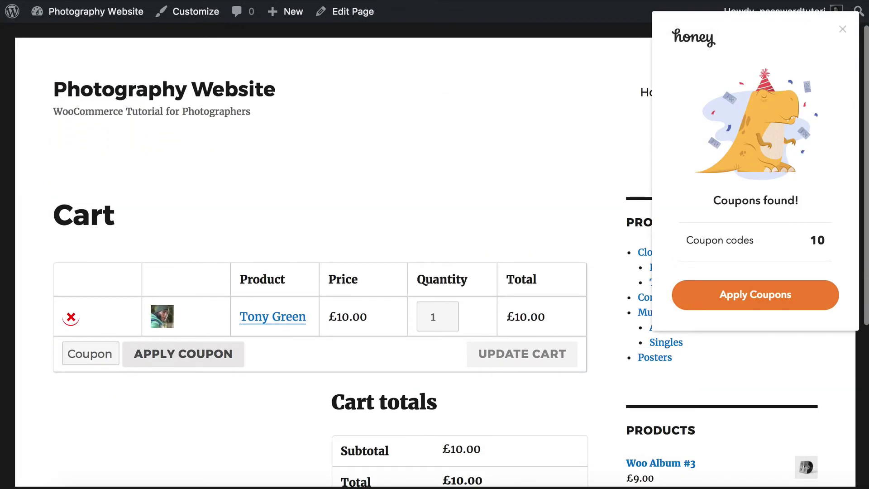
pyautogui.click(842, 30)
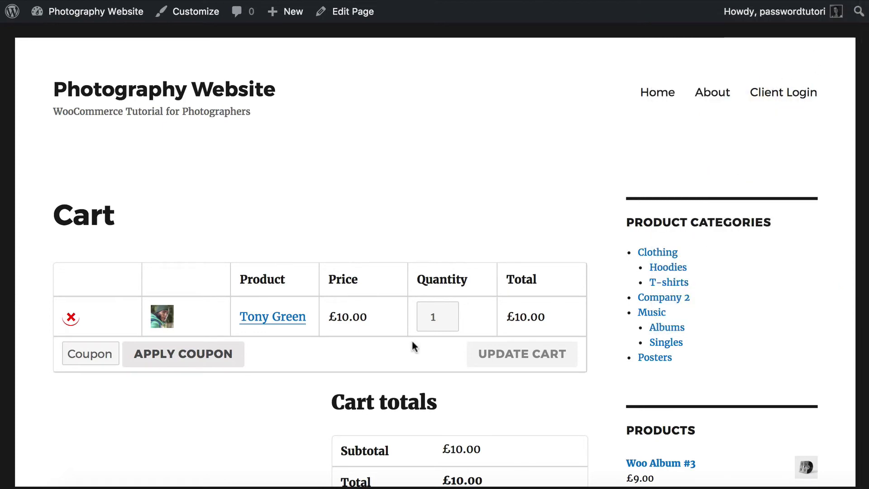